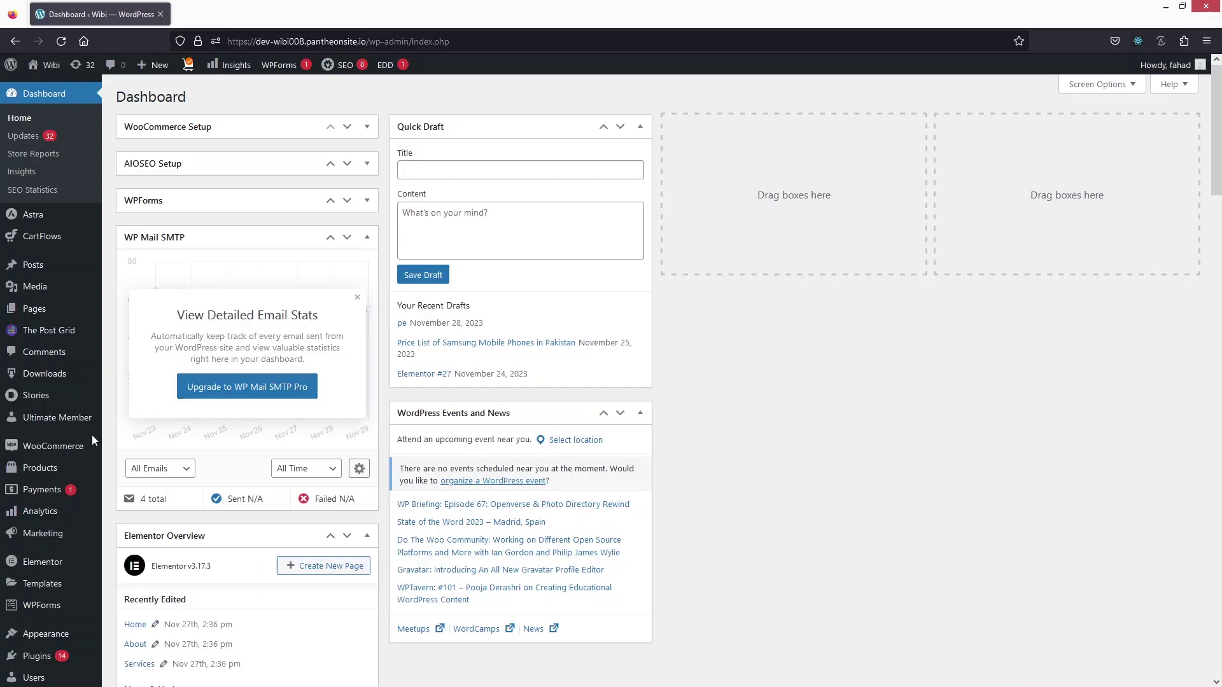
# Step: Open Settings > Privacy, read the Policy Guide, and return to the Settings tab
pyautogui.moveTo(57, 446)
pyautogui.scroll(-5, 40, 505)
pyautogui.moveTo(40, 505)
pyautogui.scroll(-3, 40, 504)
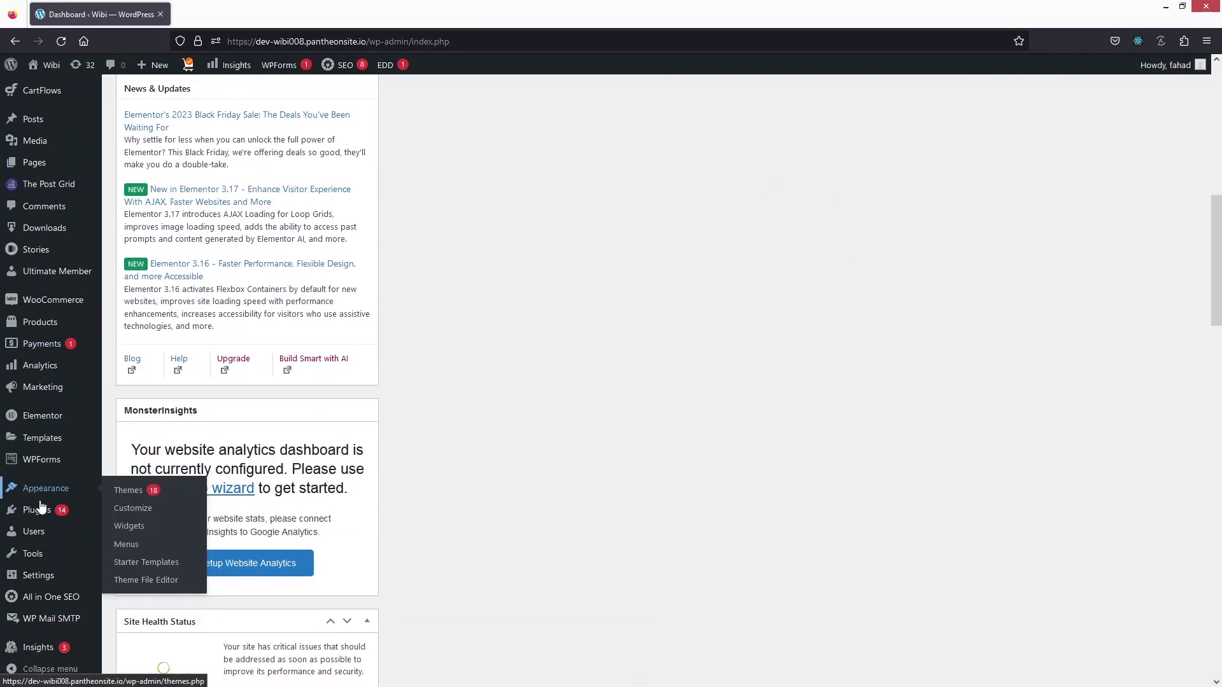
pyautogui.moveTo(50, 582)
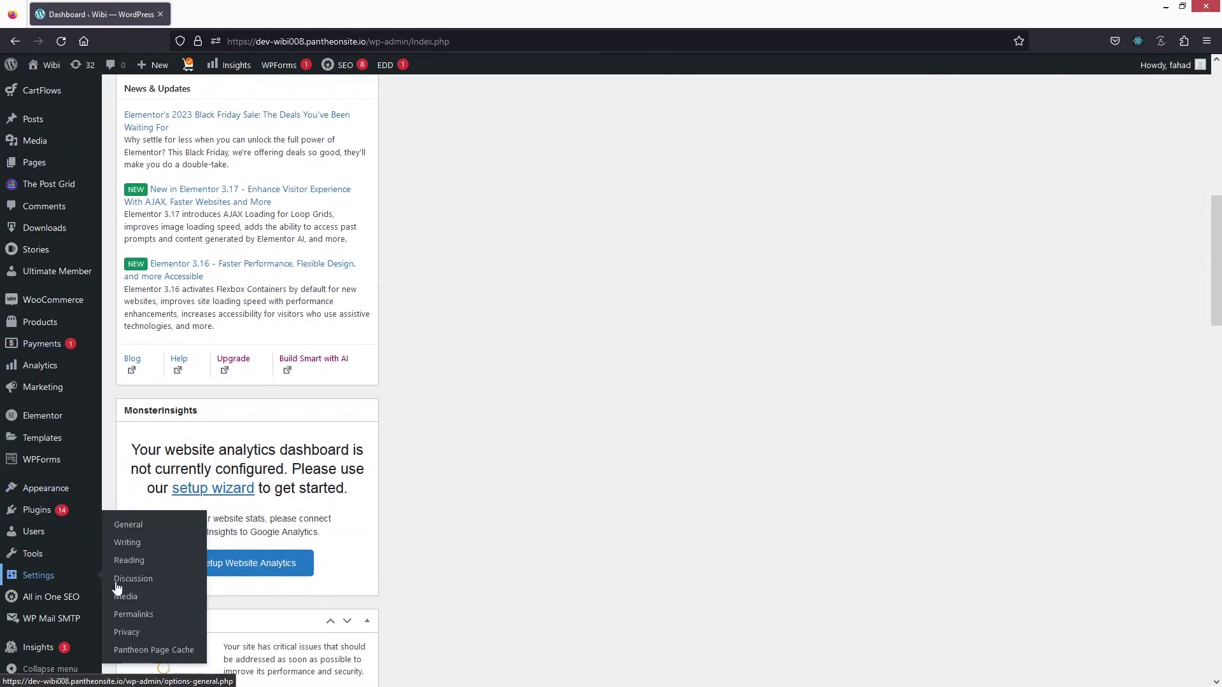
pyautogui.click(130, 633)
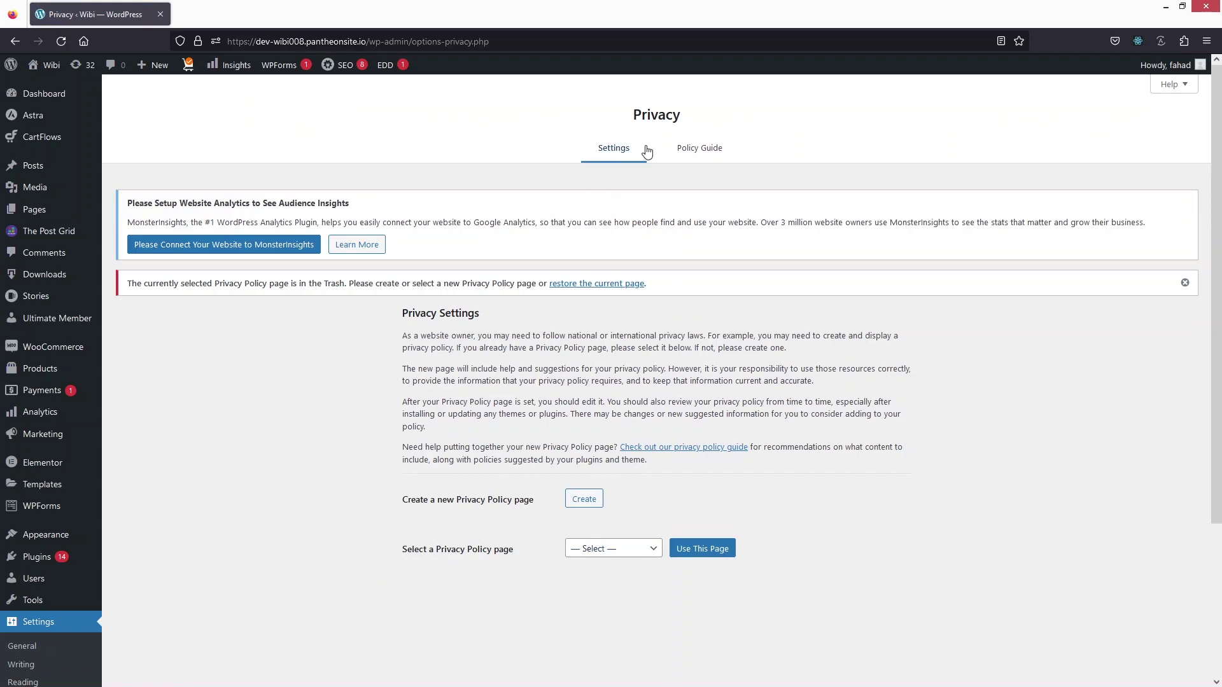
pyautogui.click(702, 151)
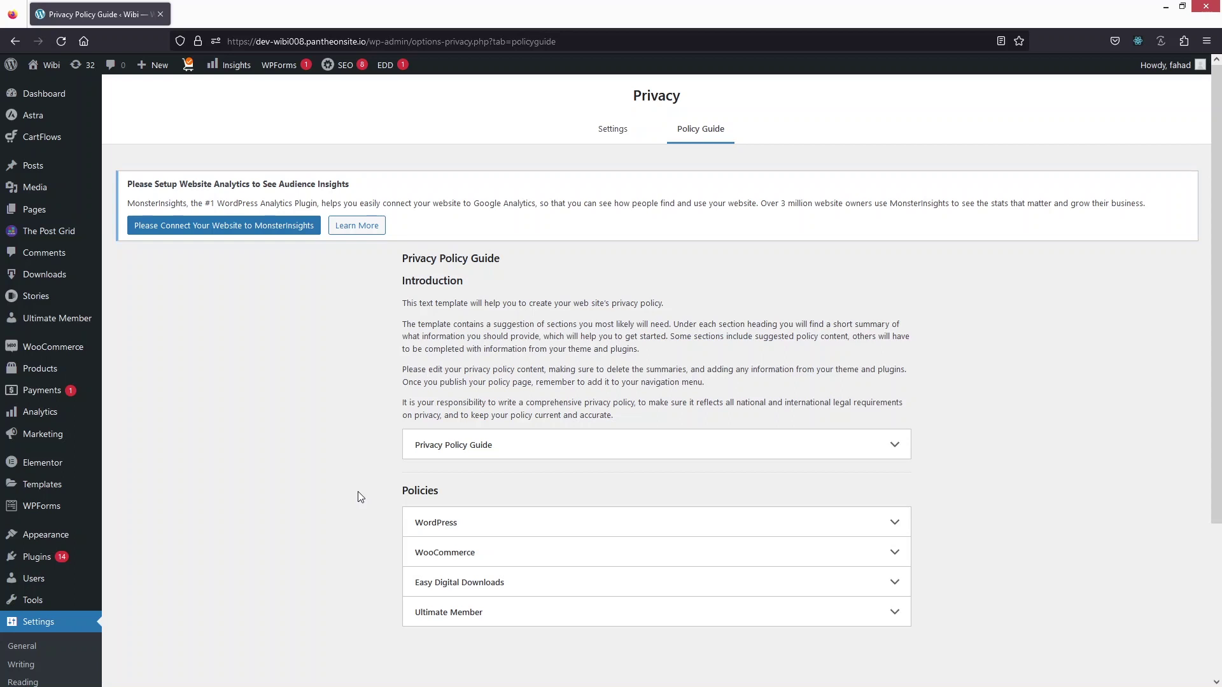
pyautogui.click(613, 129)
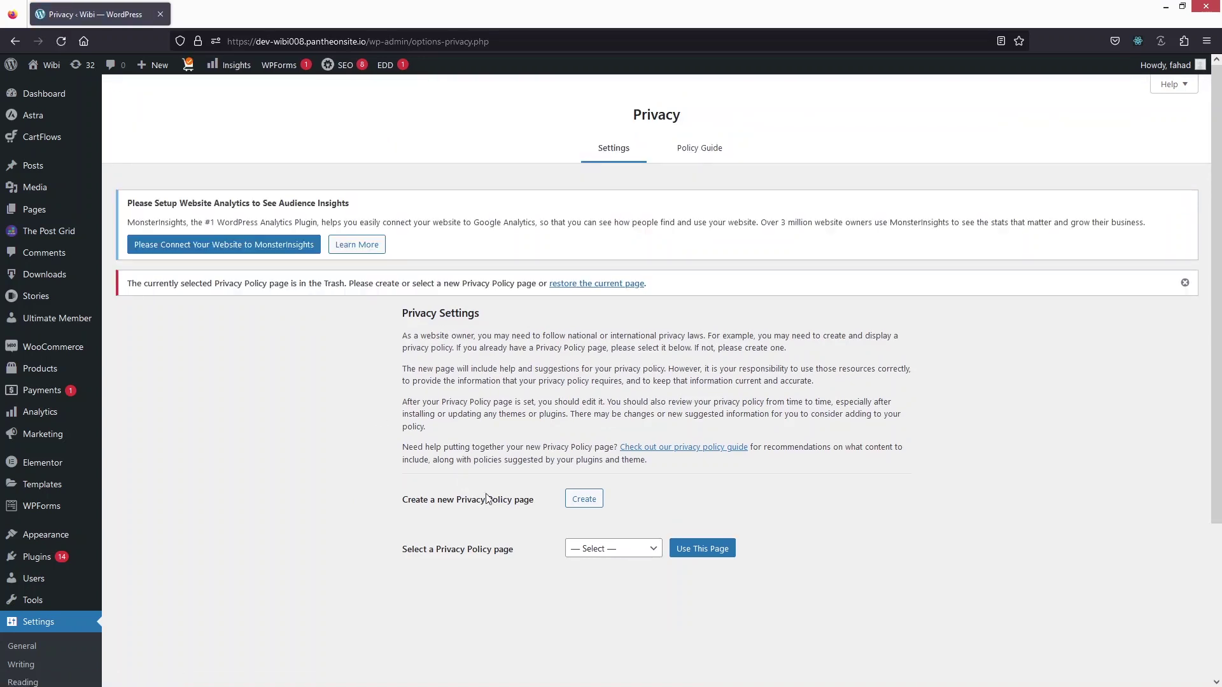
# Step: Create a Privacy Policy page from the suggested template and review its draft sections
pyautogui.click(583, 507)
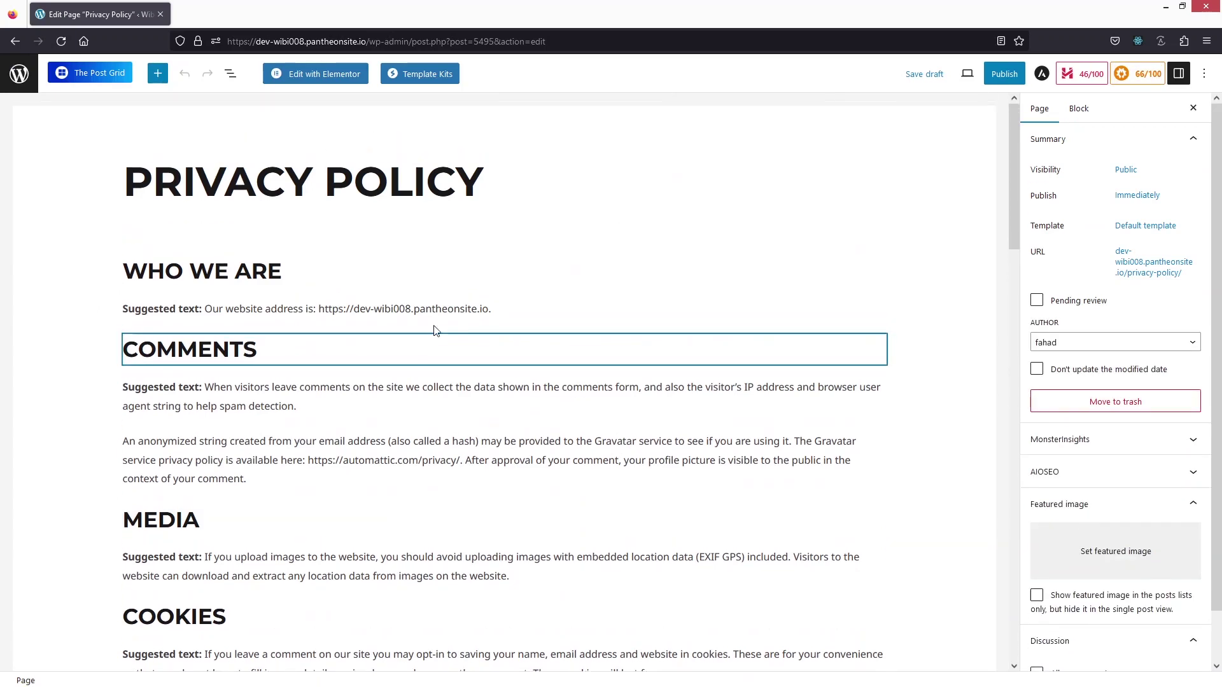
pyautogui.moveTo(436, 330)
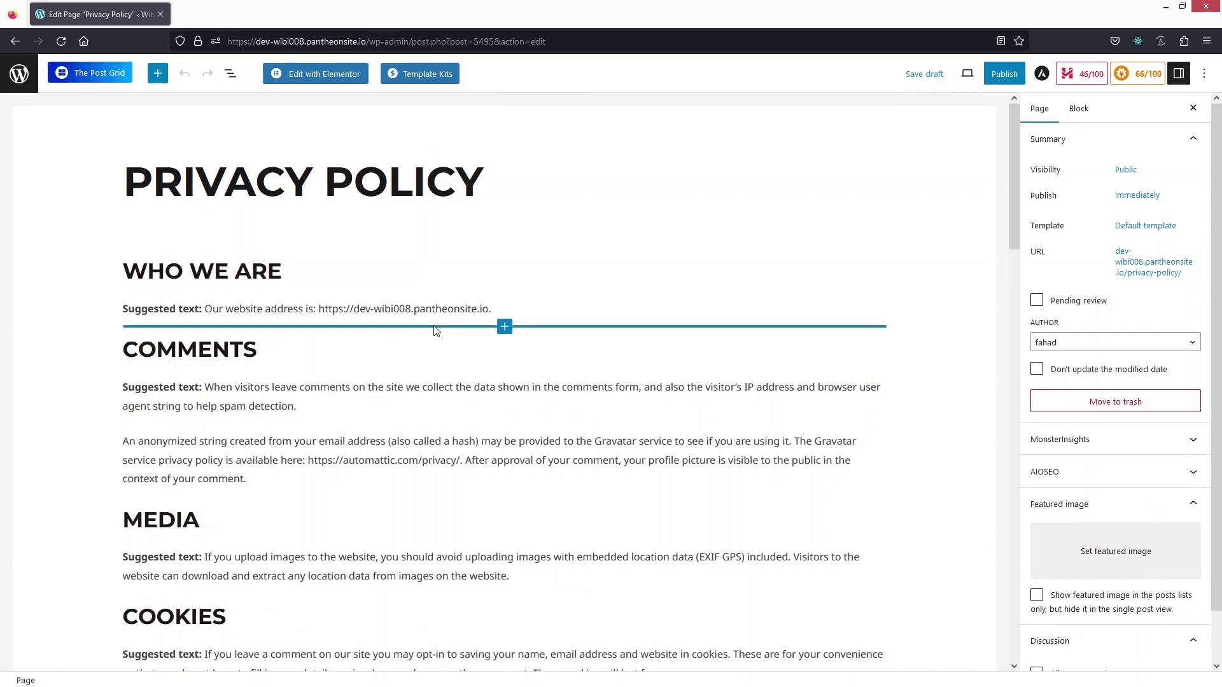
pyautogui.scroll(-20, 436, 331)
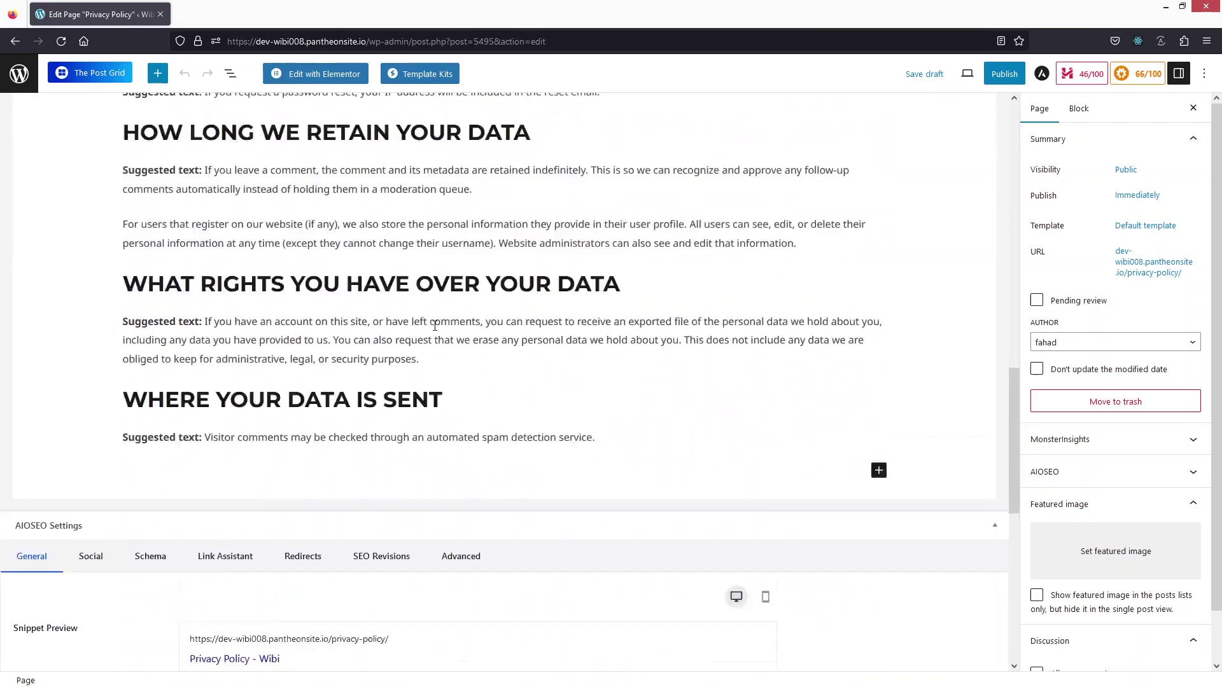
pyautogui.scroll(15, 436, 330)
pyautogui.scroll(5, 436, 330)
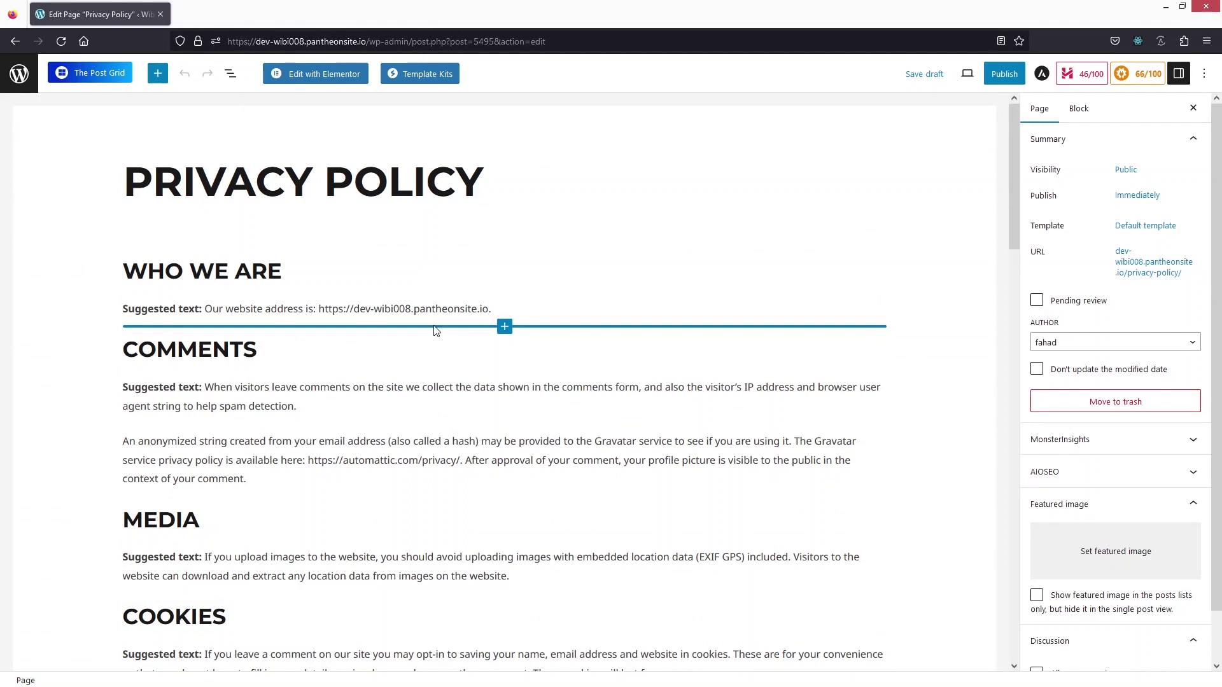
pyautogui.moveTo(380, 291)
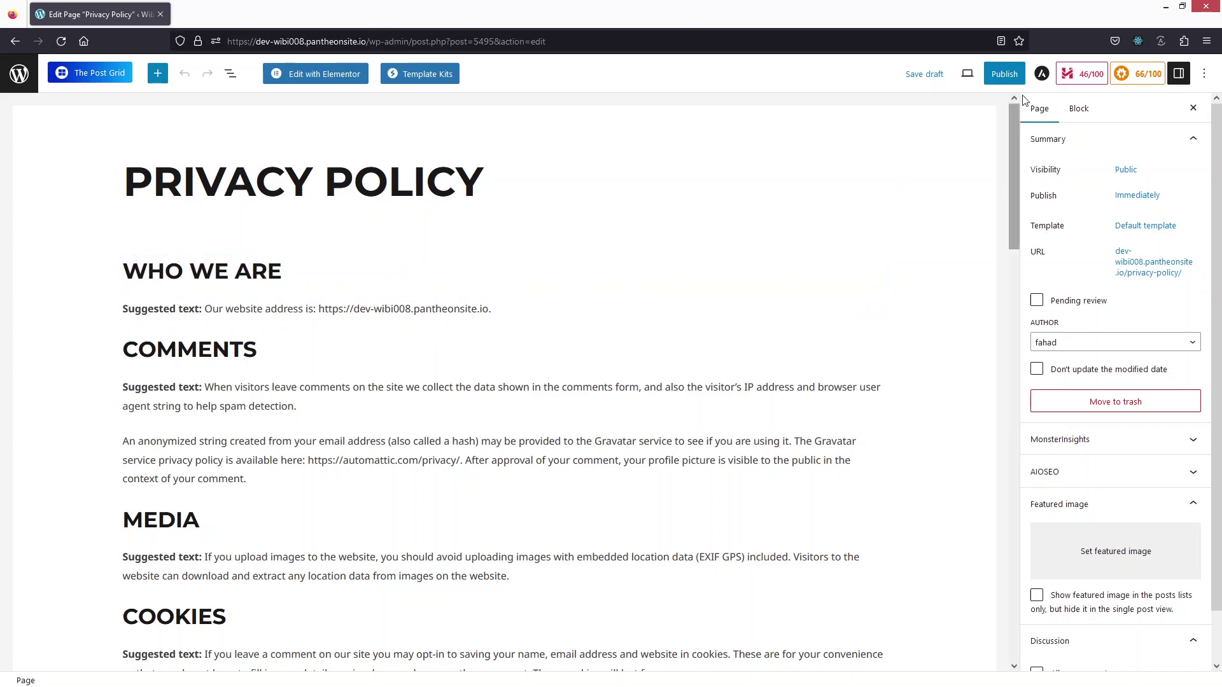
# Step: Publish the Privacy Policy page and view it live down to 'Where Your Data Is Sent'
pyautogui.click(1002, 79)
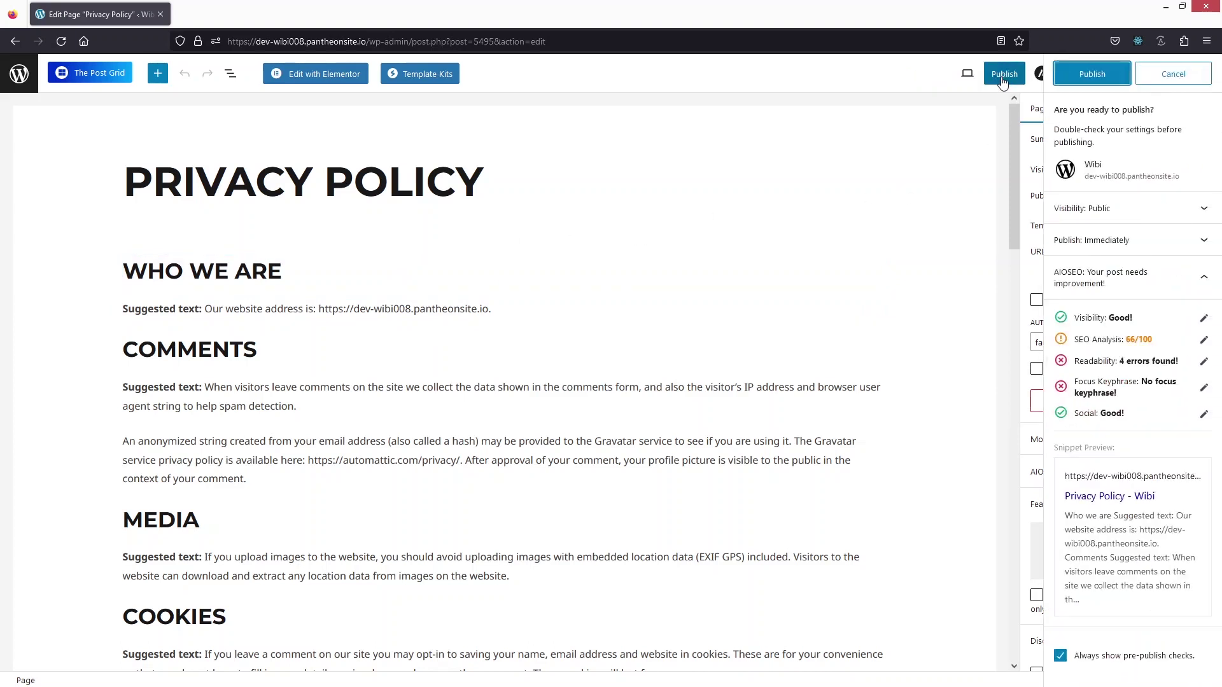
pyautogui.click(1085, 75)
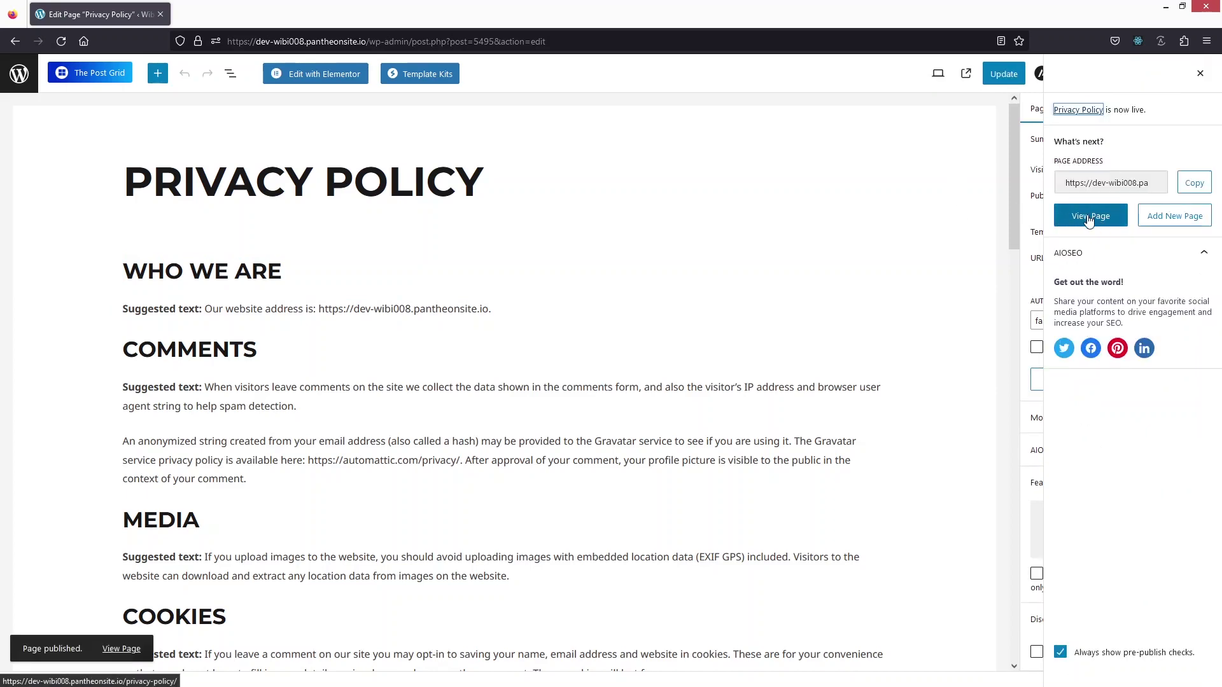
pyautogui.click(1089, 217)
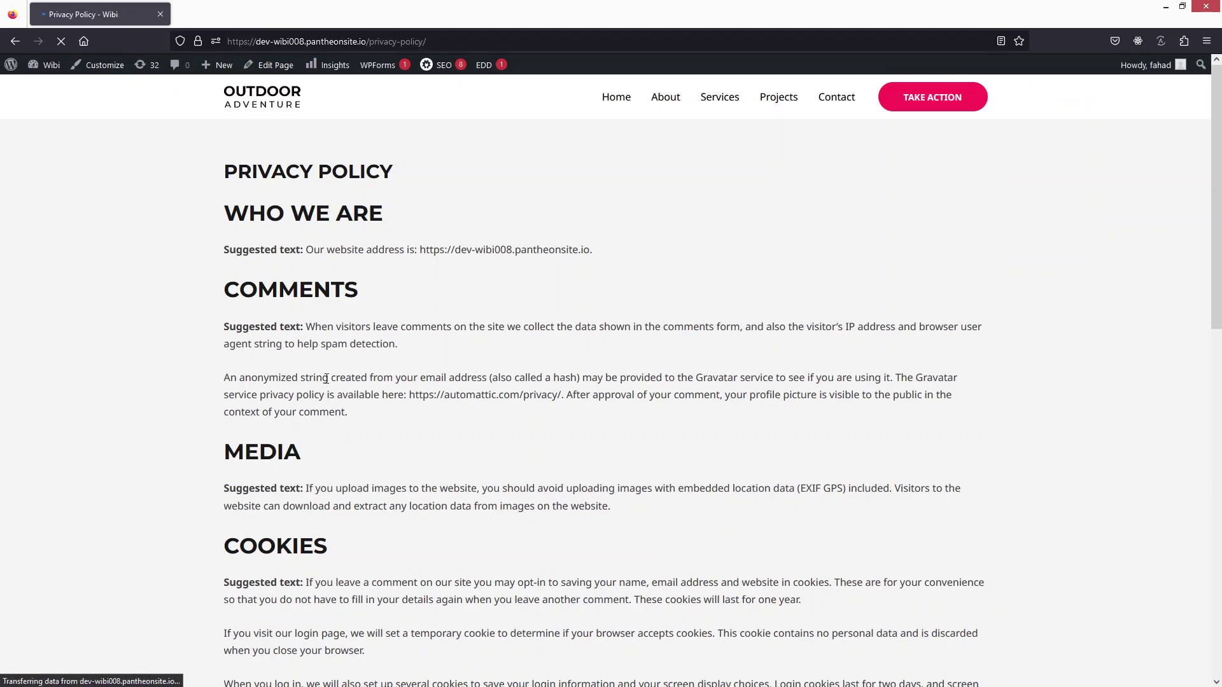
pyautogui.scroll(-15, 326, 378)
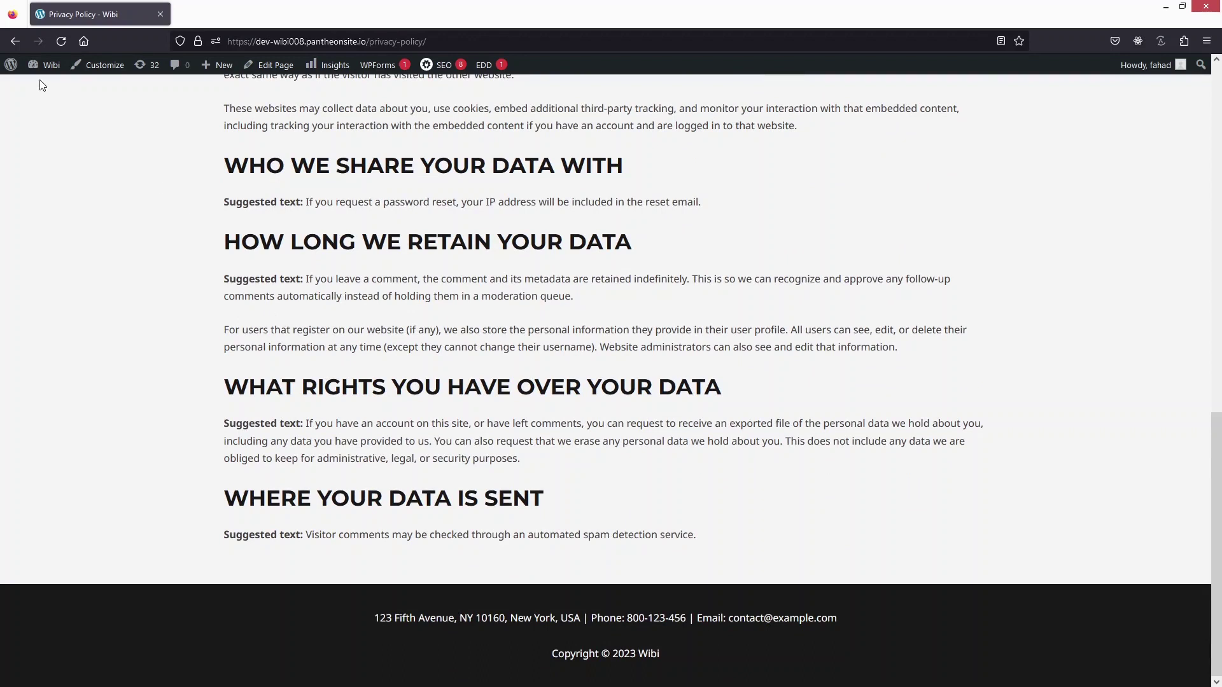
# Step: Go to Appearance > Menus and check the existing menus, leaving Primary selected
pyautogui.moveTo(42, 78)
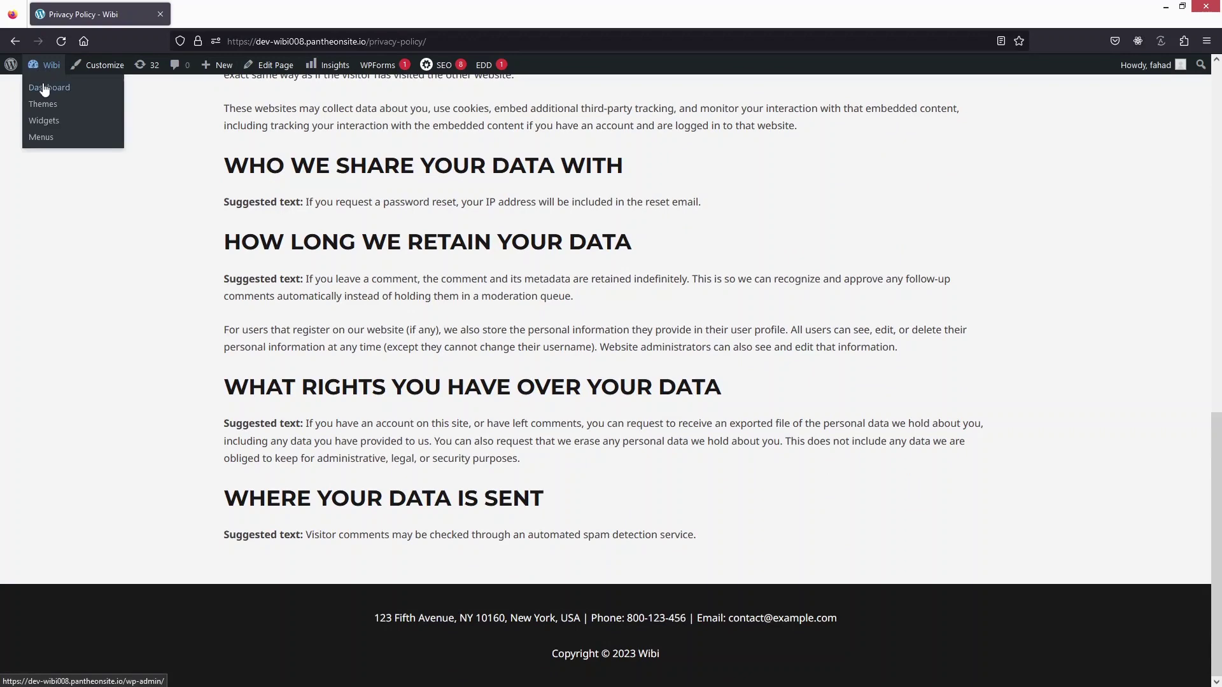
pyautogui.click(45, 87)
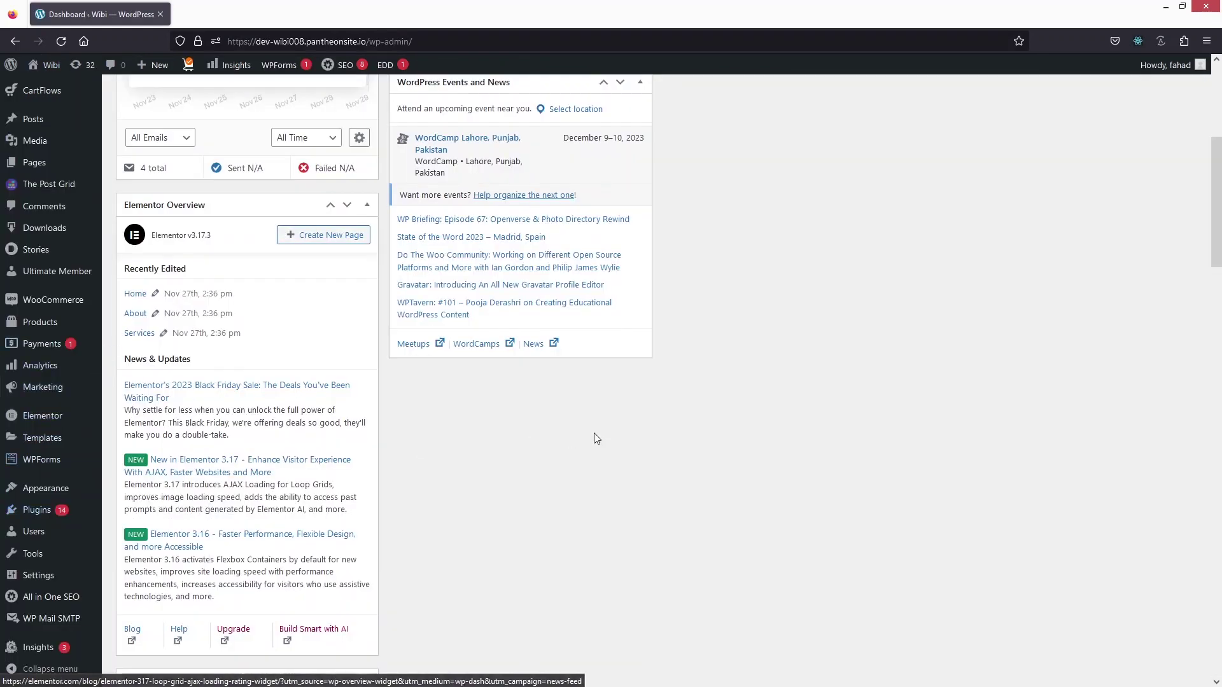
pyautogui.moveTo(43, 496)
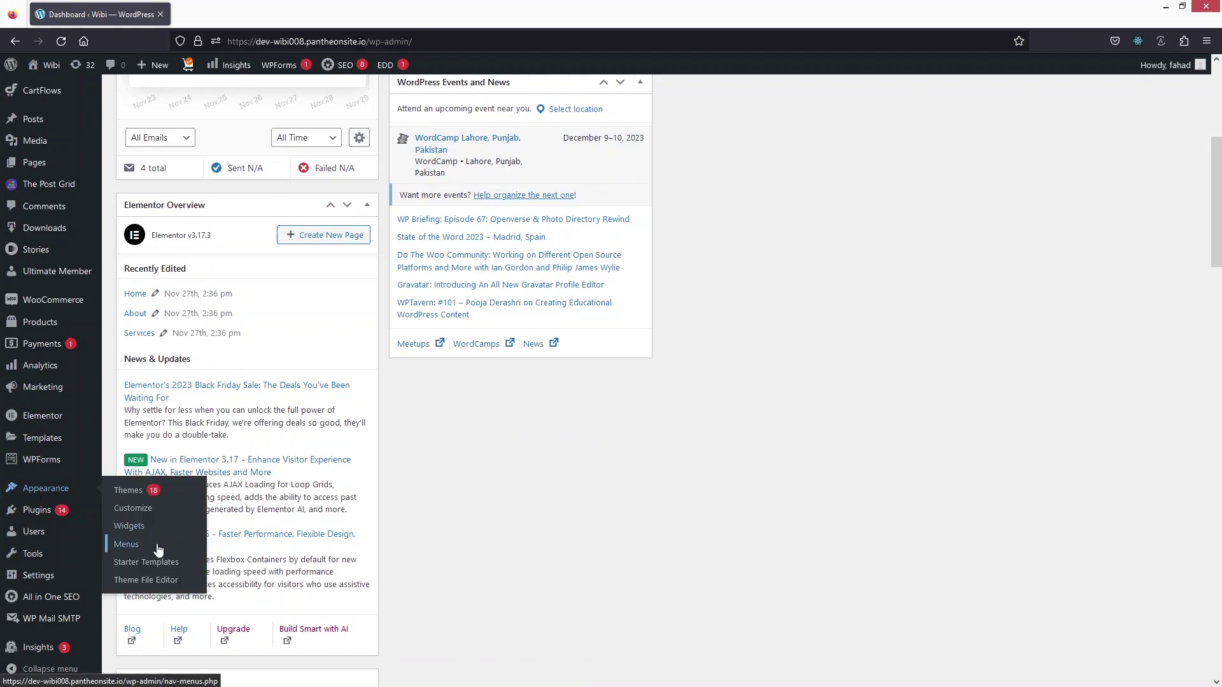
pyautogui.click(159, 550)
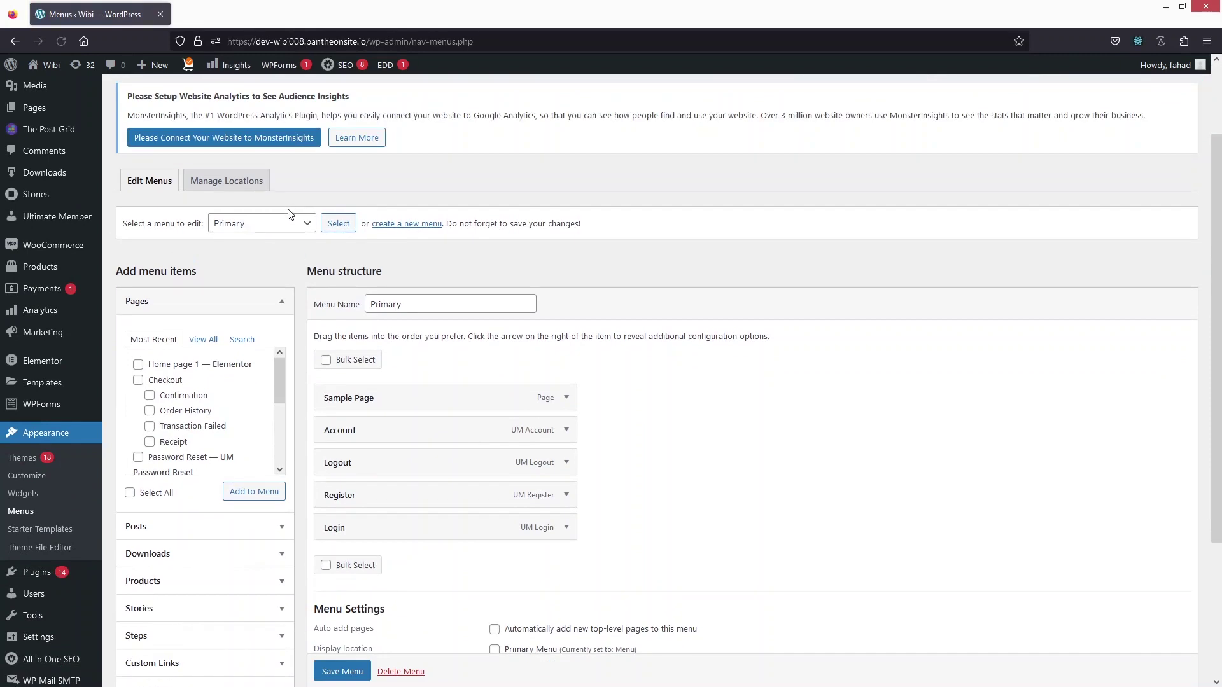
pyautogui.click(296, 224)
pyautogui.click(426, 247)
# Step: Create a menu named 'Footer Menu' assigned to the Footer Menu display location
pyautogui.click(406, 224)
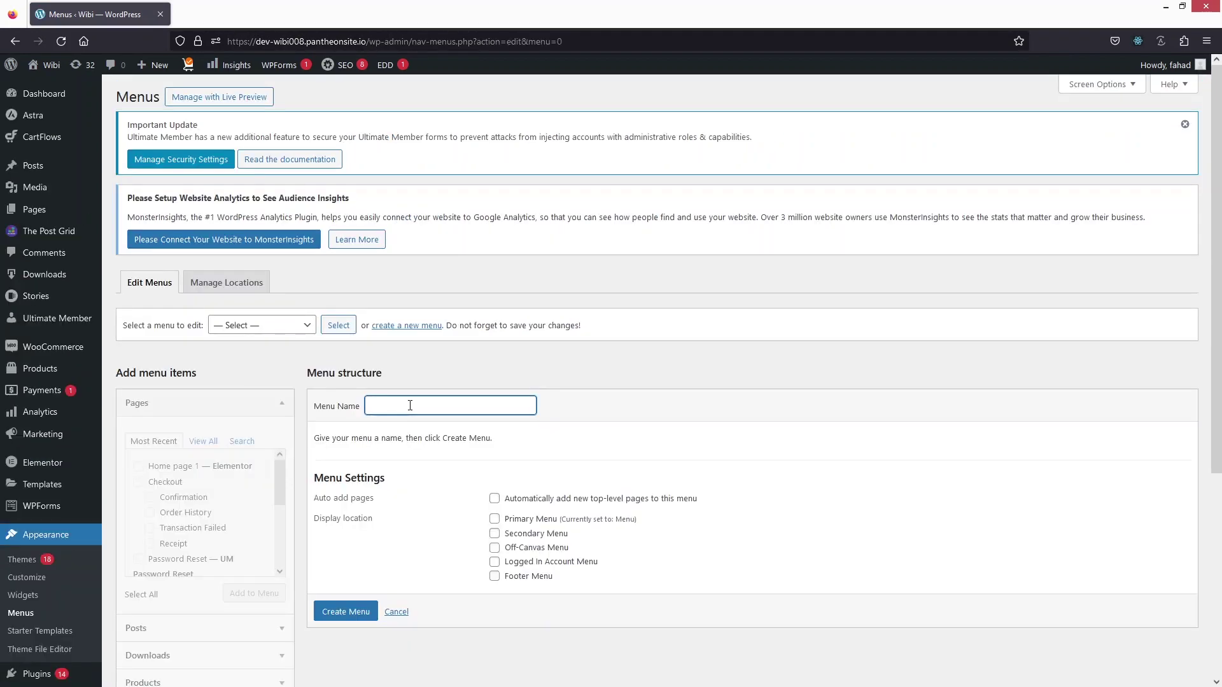
pyautogui.write('Footer Menu')
pyautogui.scroll(-1, 432, 538)
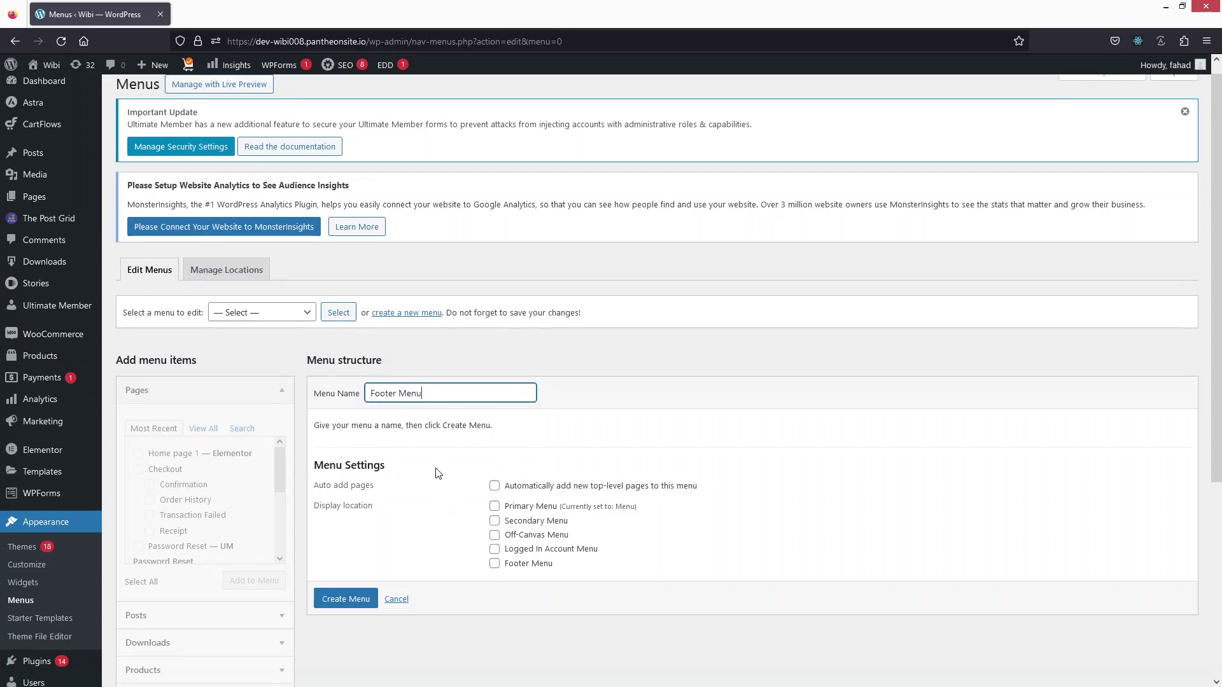
pyautogui.click(495, 564)
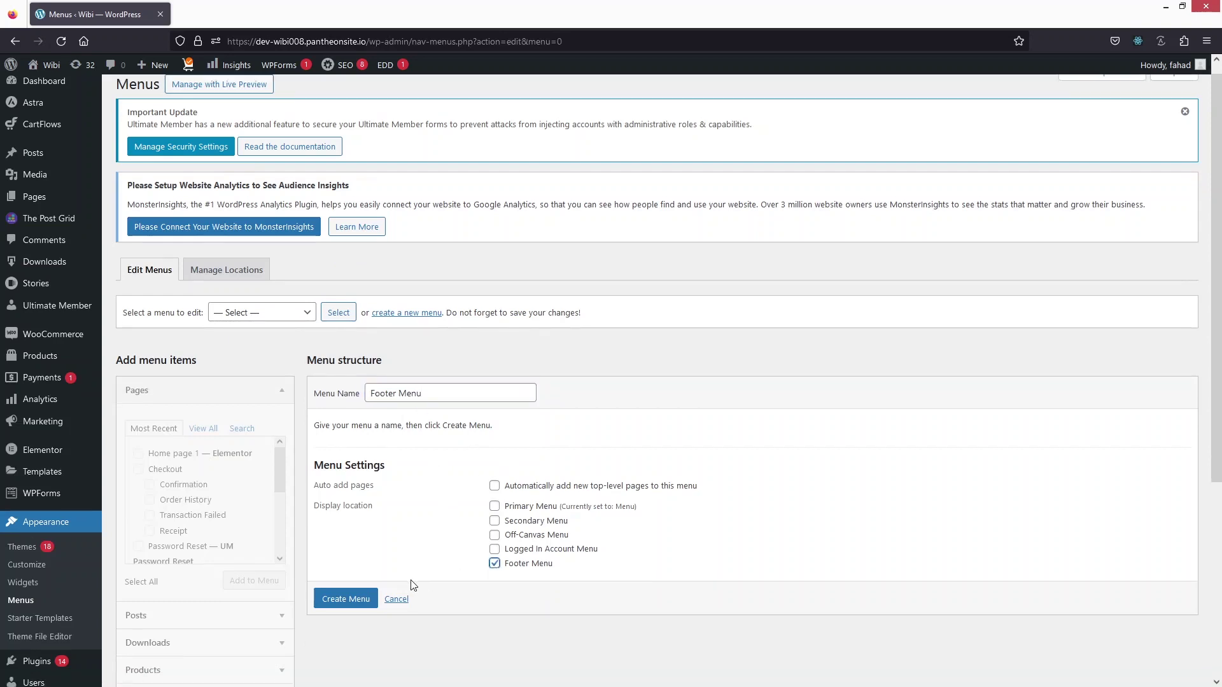
pyautogui.click(347, 602)
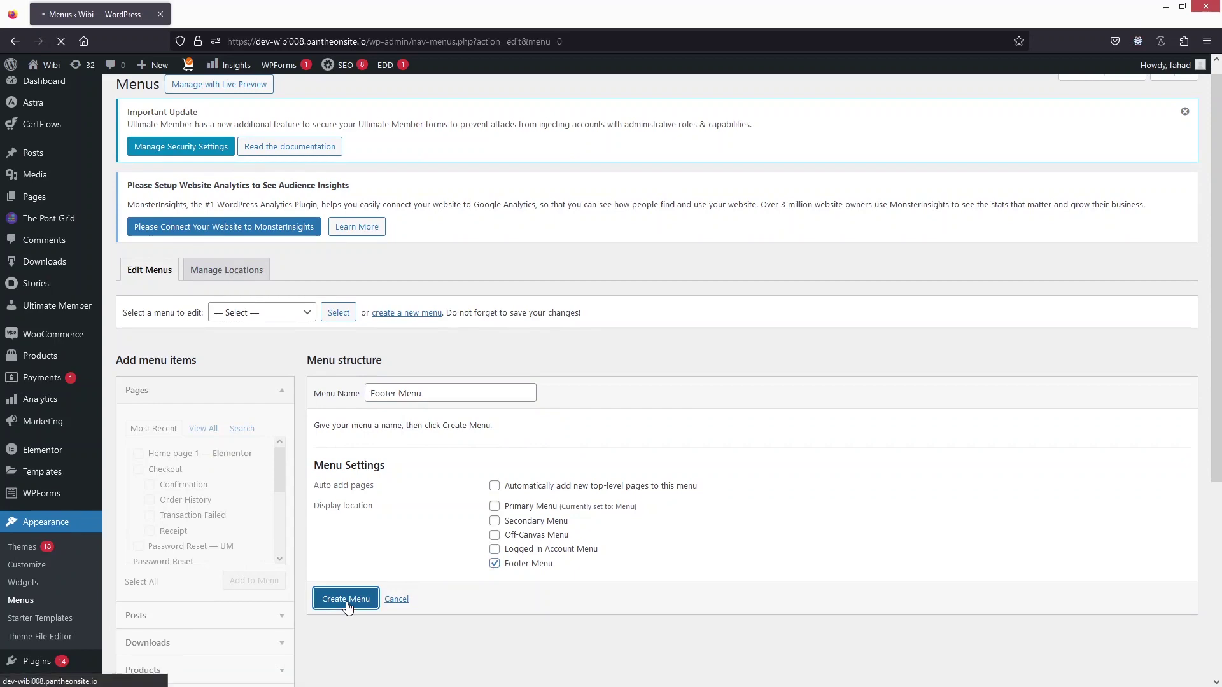
pyautogui.scroll(-3, 217, 382)
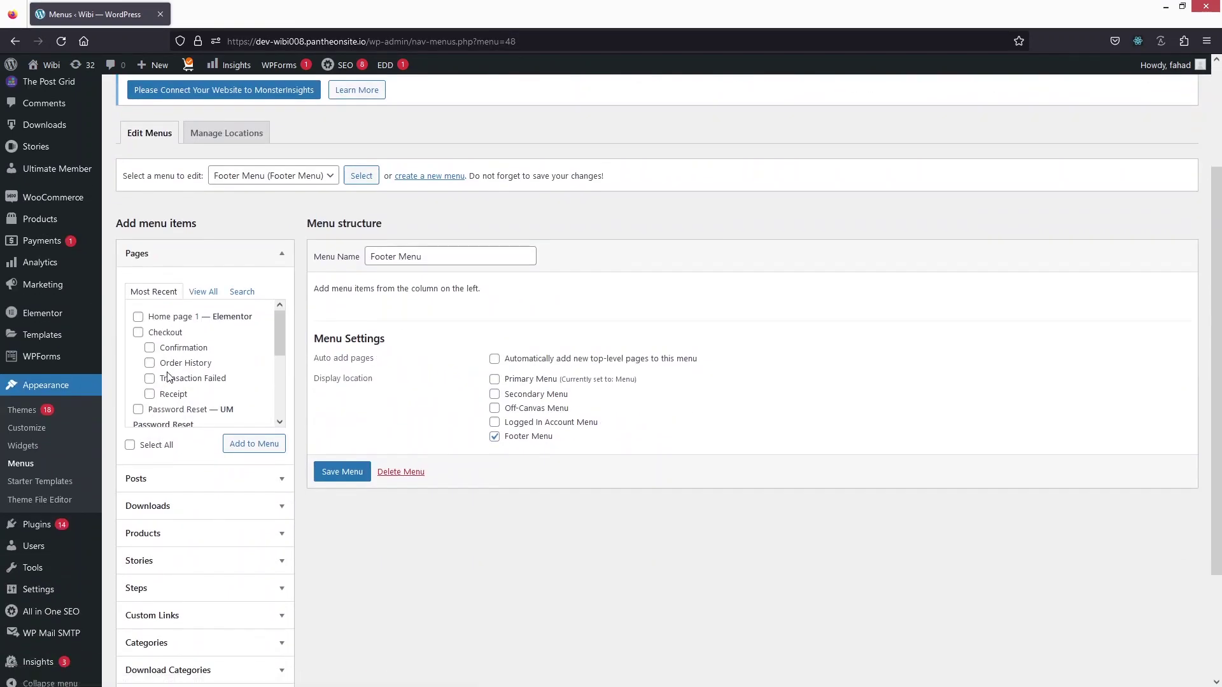
# Step: Find the Privacy Policy page by searching 'pri' and add it to the Footer Menu
pyautogui.moveTo(277, 329); pyautogui.dragTo(273, 394)
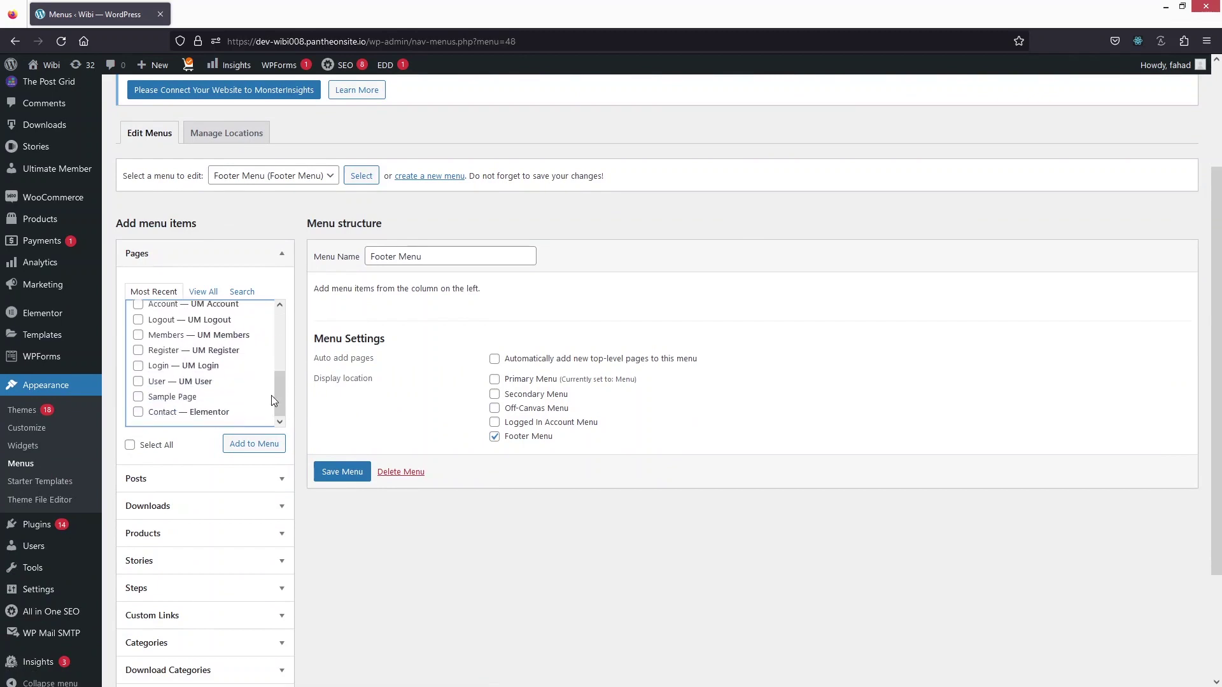
pyautogui.click(137, 397)
pyautogui.click(139, 413)
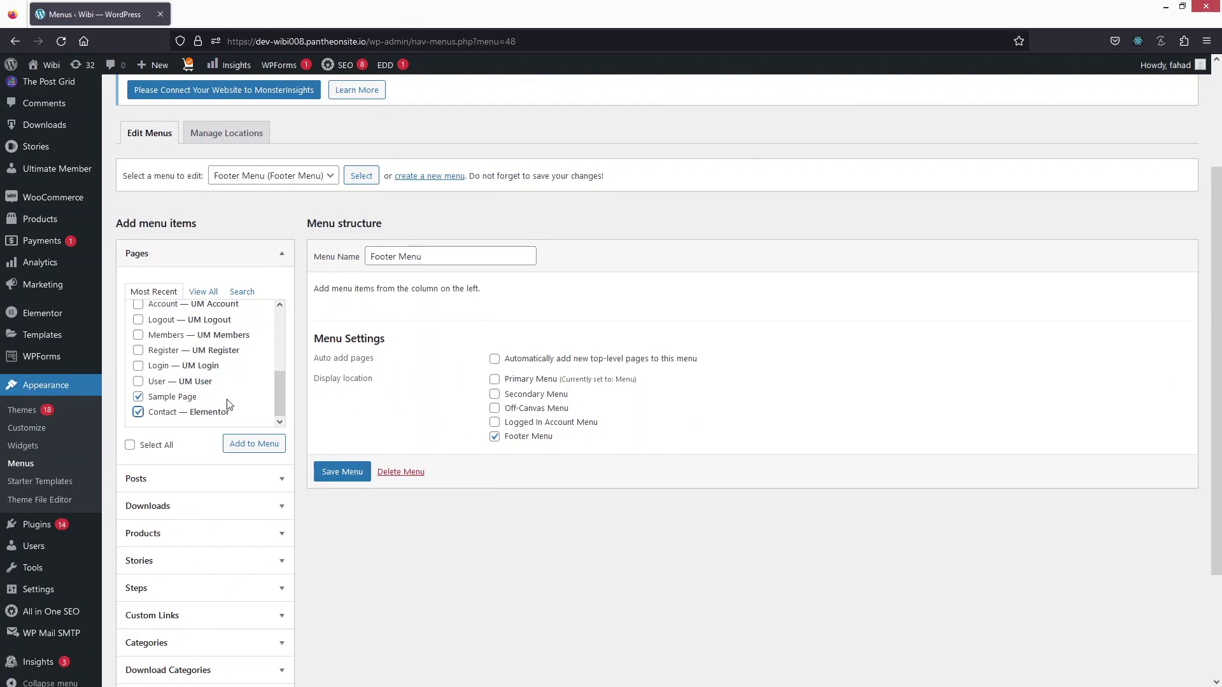
pyautogui.moveTo(276, 391); pyautogui.dragTo(278, 322)
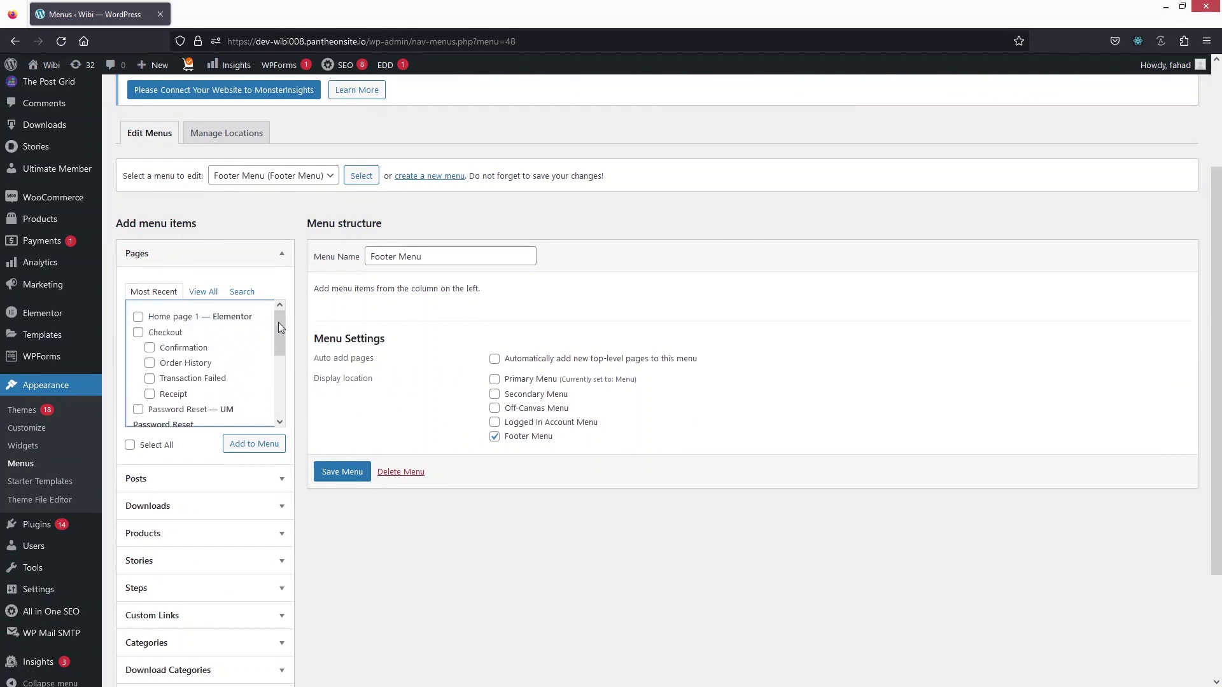
pyautogui.click(236, 294)
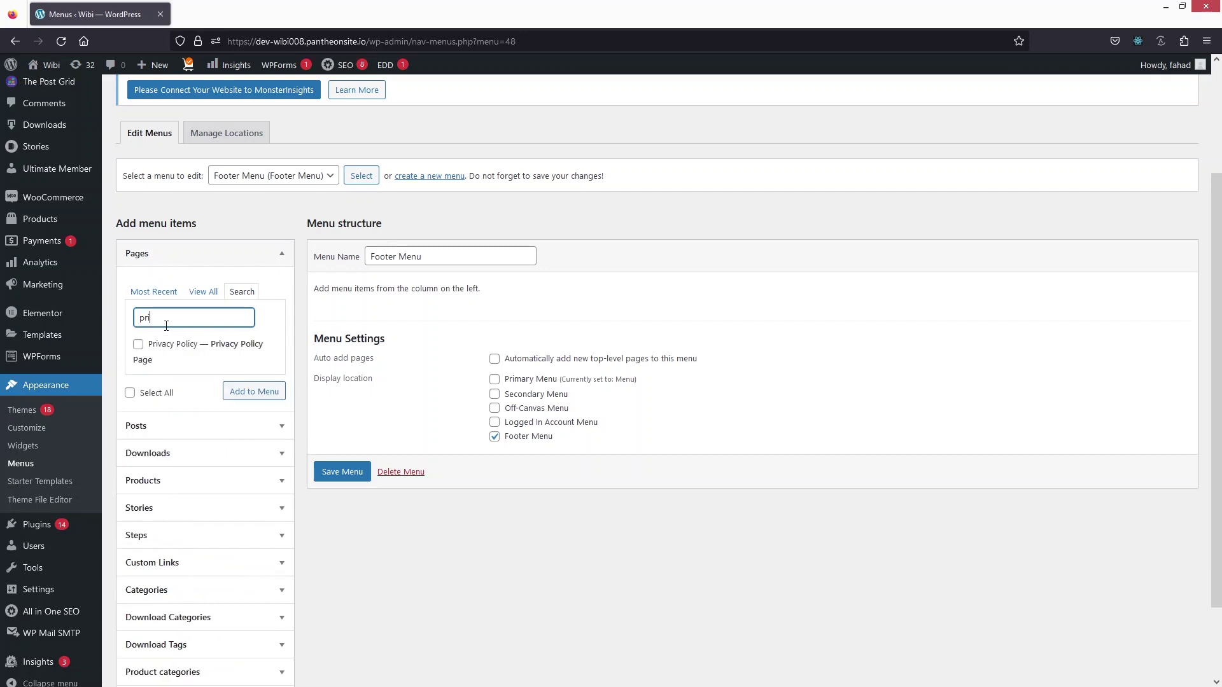
pyautogui.click(138, 345)
pyautogui.click(250, 392)
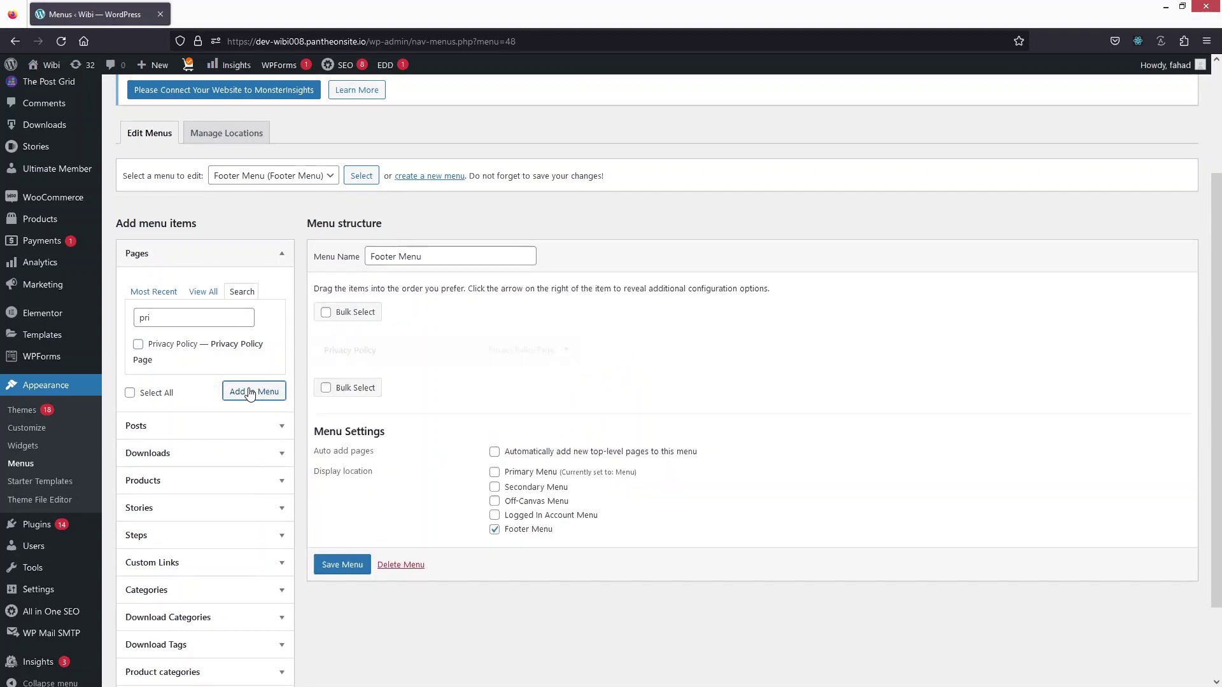
# Step: Add Sample Page and Contact from Most Recent, then save the Footer Menu
pyautogui.click(153, 293)
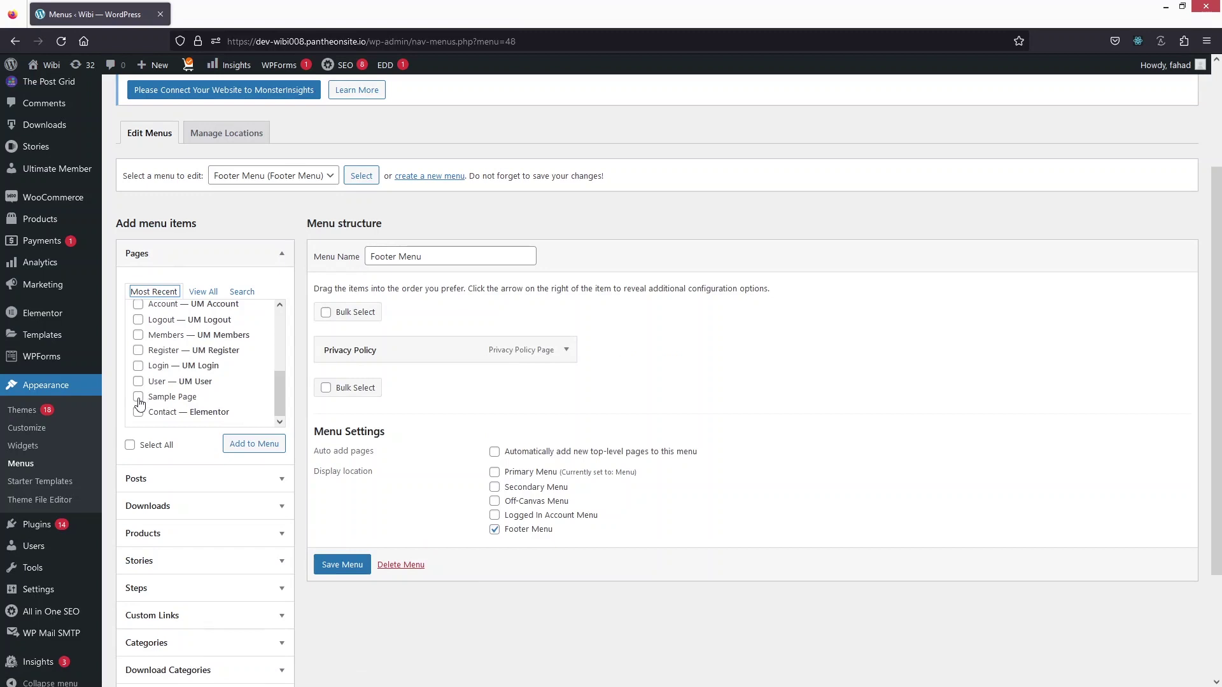
pyautogui.click(138, 398)
pyautogui.click(138, 413)
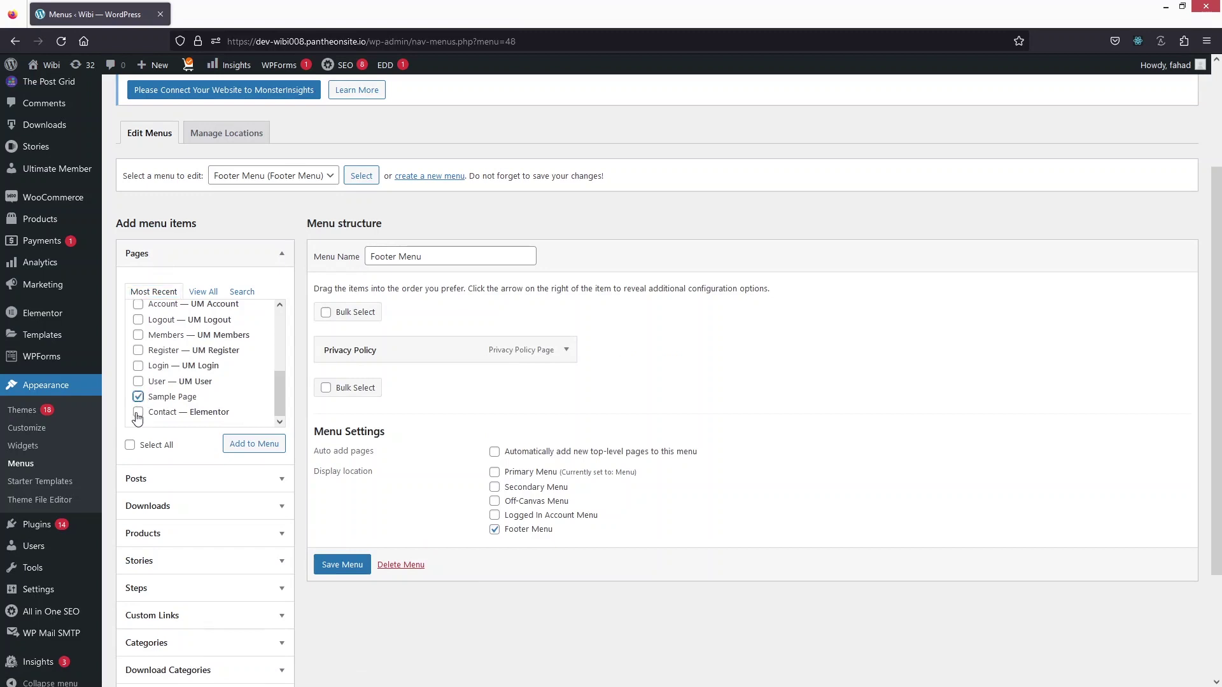
pyautogui.click(263, 446)
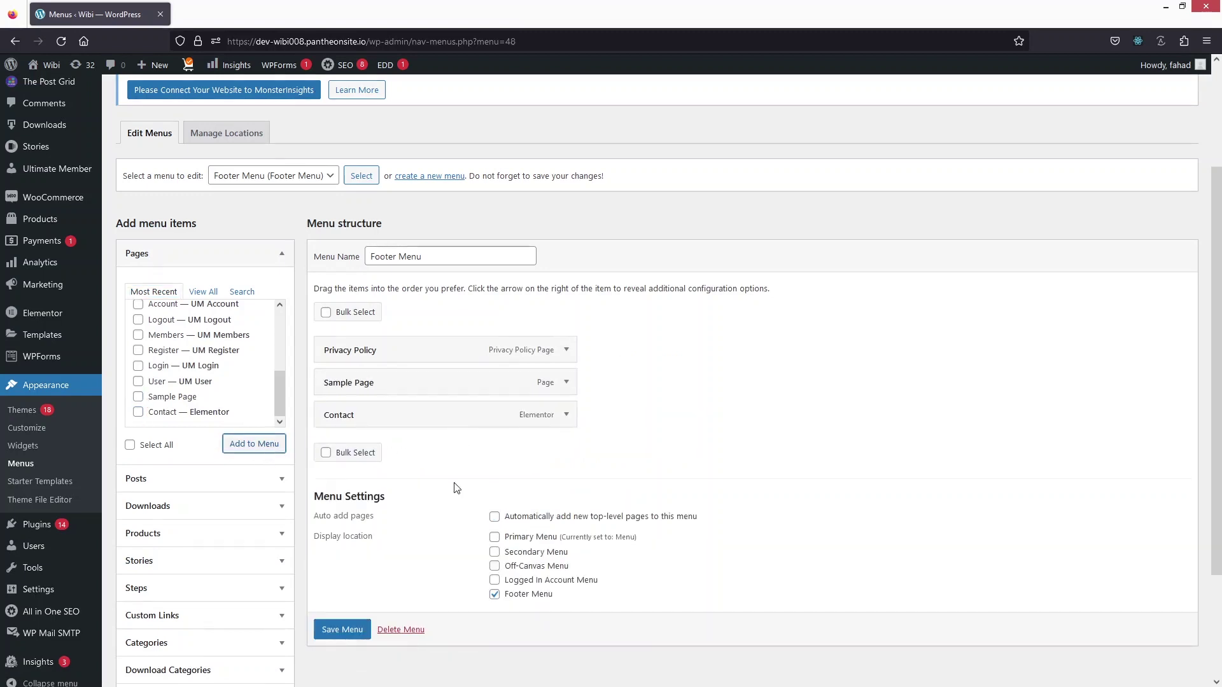
pyautogui.click(336, 630)
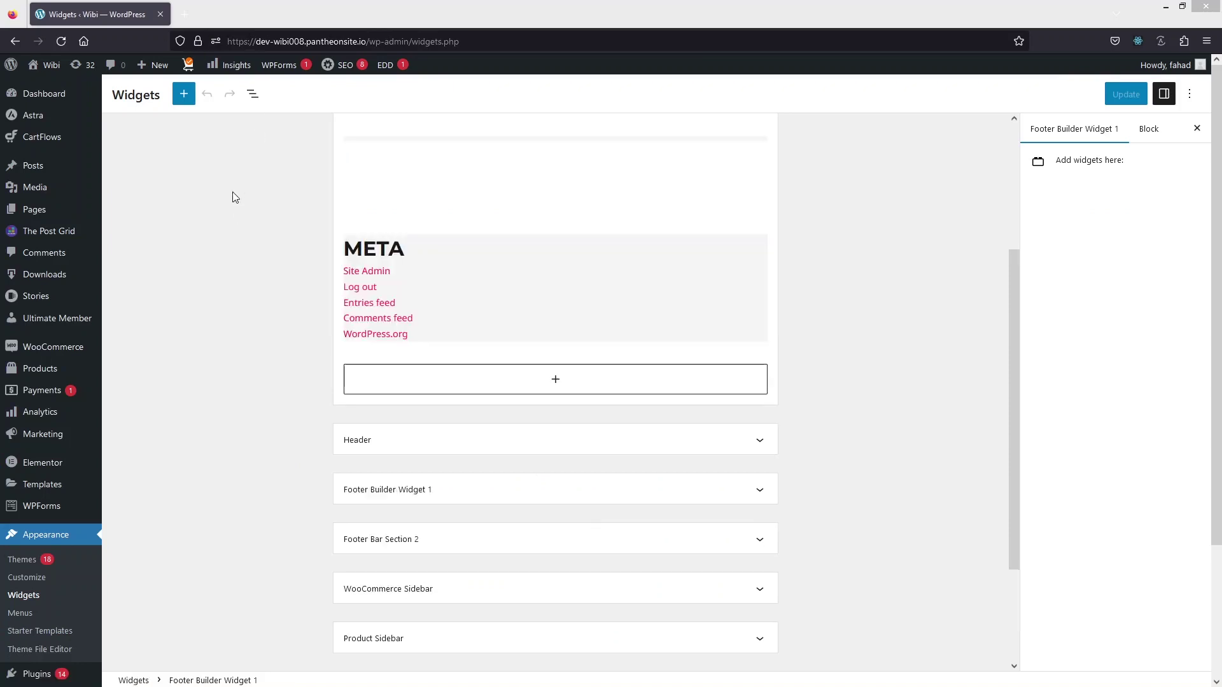
# Step: Expand Footer Builder Widget 1 and Footer Bar Section 2, then open Widget 1's block inserter
pyautogui.click(401, 502)
pyautogui.click(769, 491)
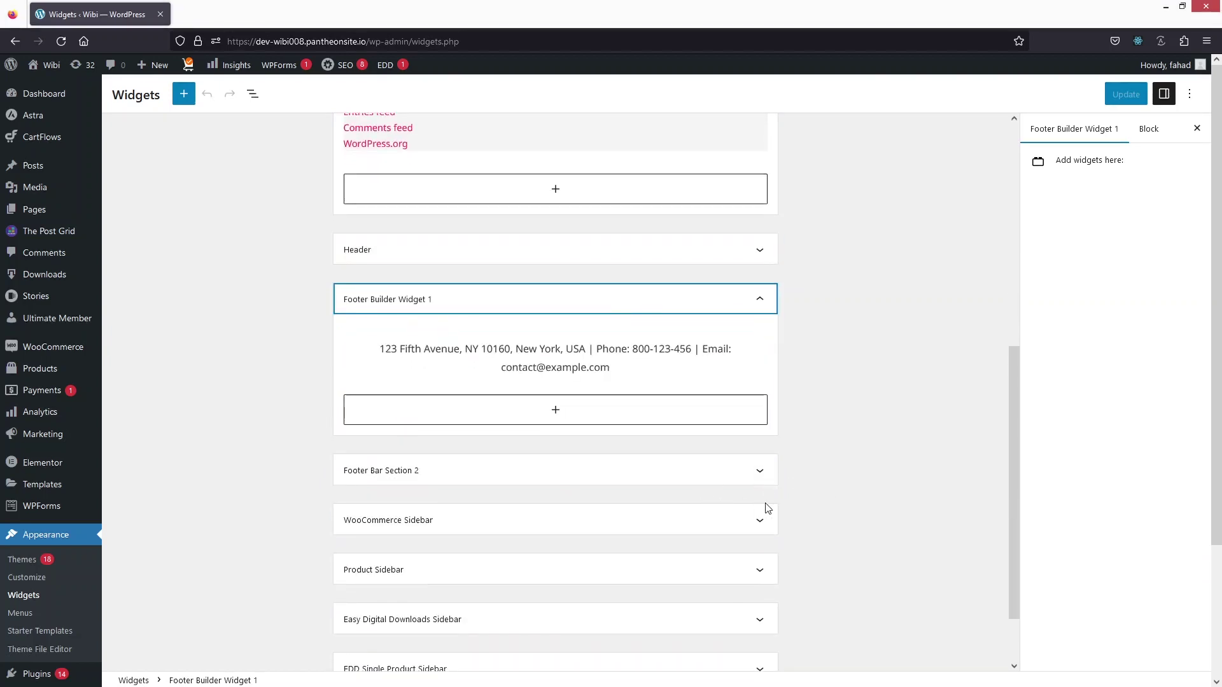
pyautogui.click(770, 485)
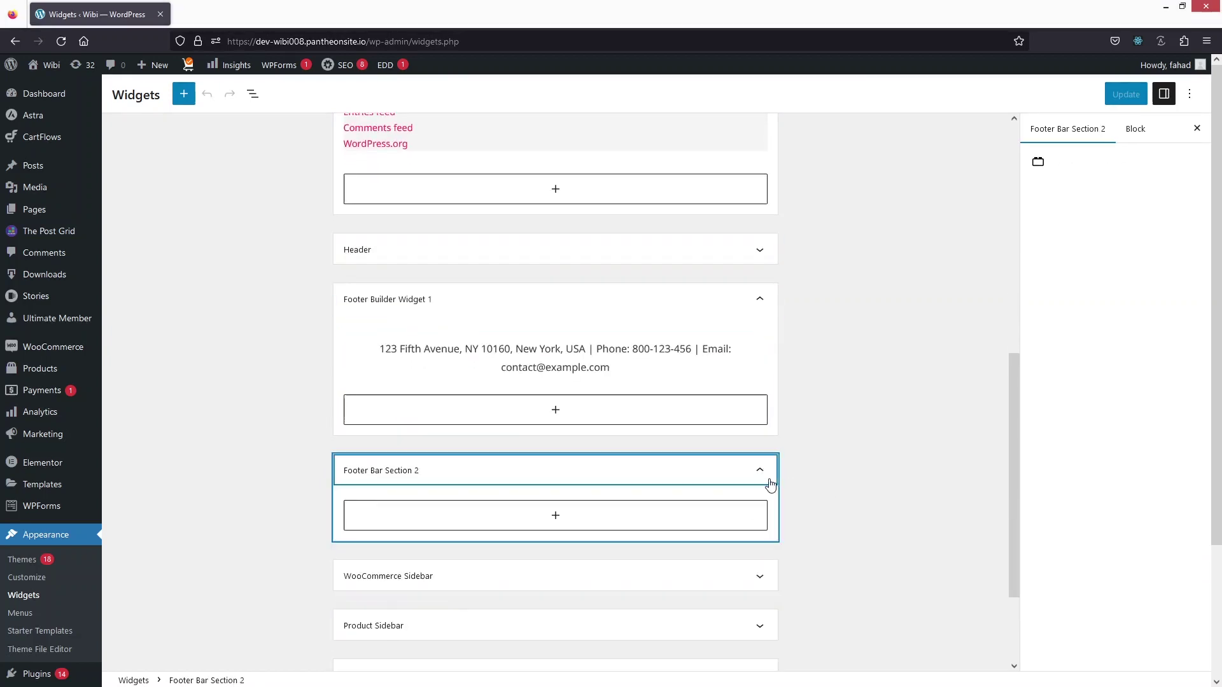
pyautogui.scroll(-1, 767, 482)
pyautogui.scroll(2, 654, 403)
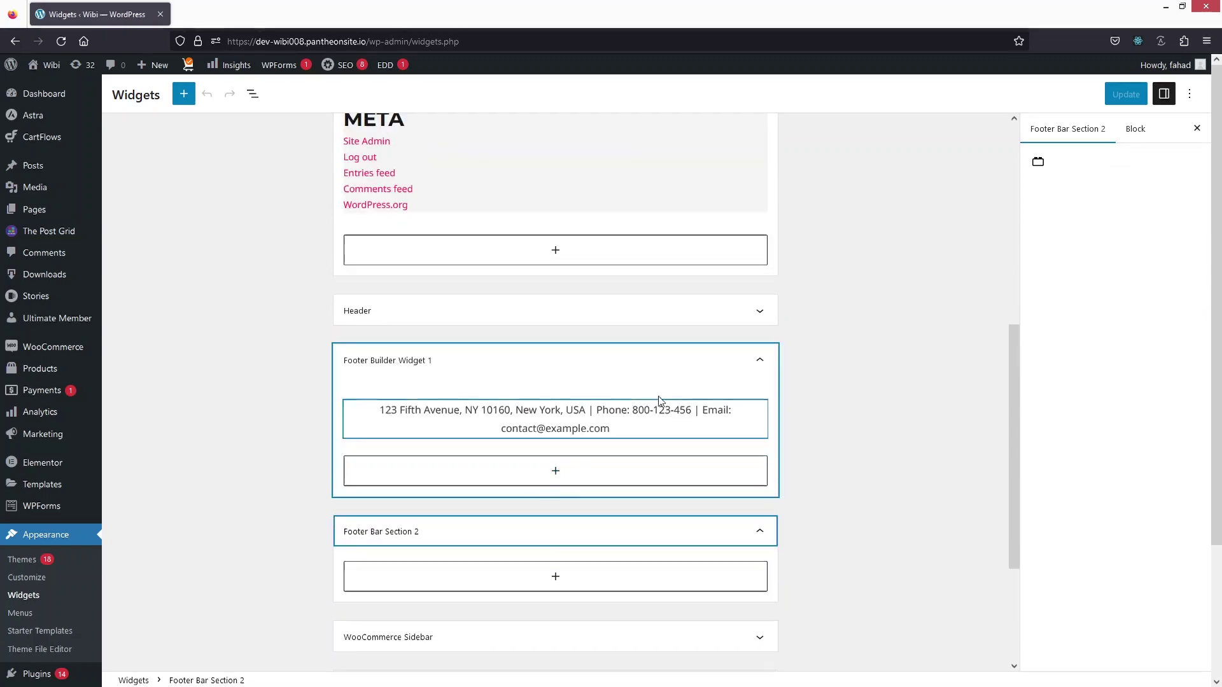
pyautogui.click(582, 484)
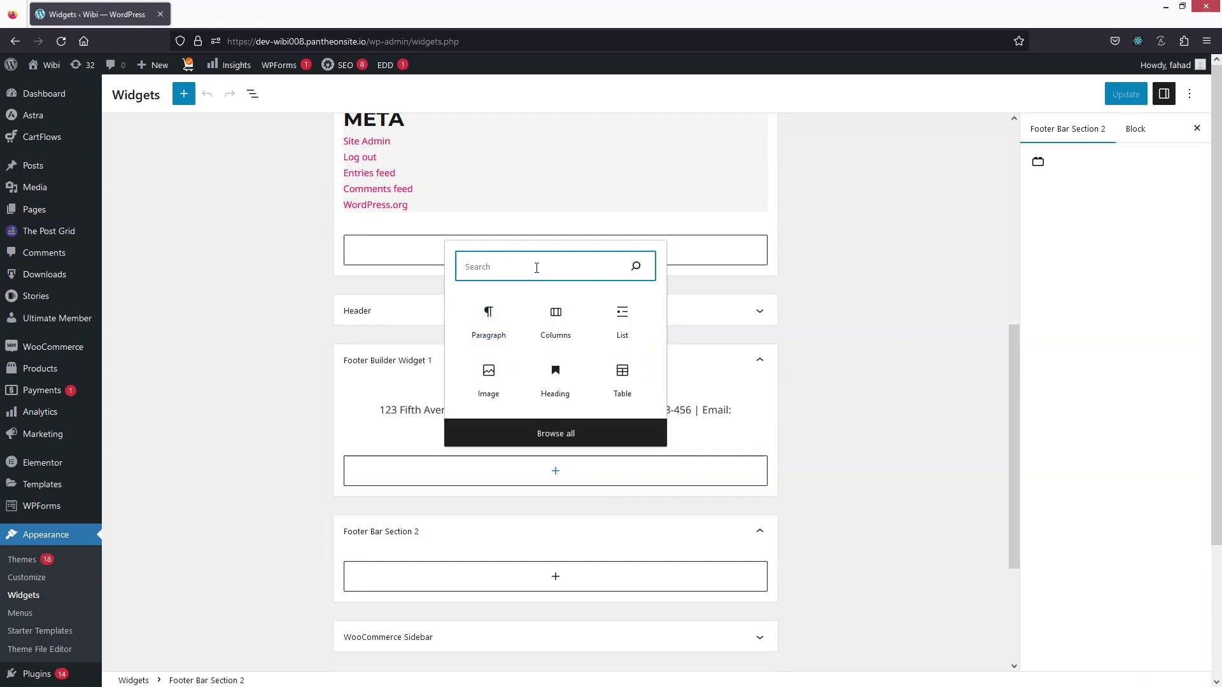
# Step: Insert a Navigation Menu widget into Footer Builder Widget 1 that displays the Footer Menu
pyautogui.write('Menu')
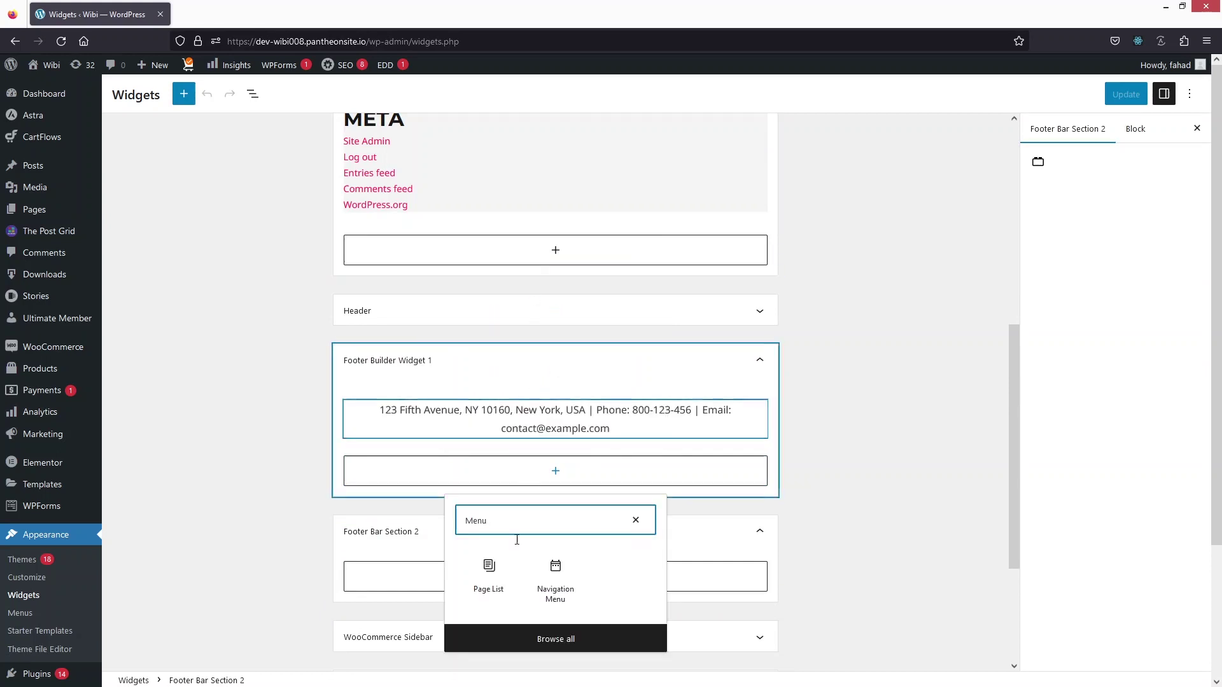
pyautogui.click(565, 571)
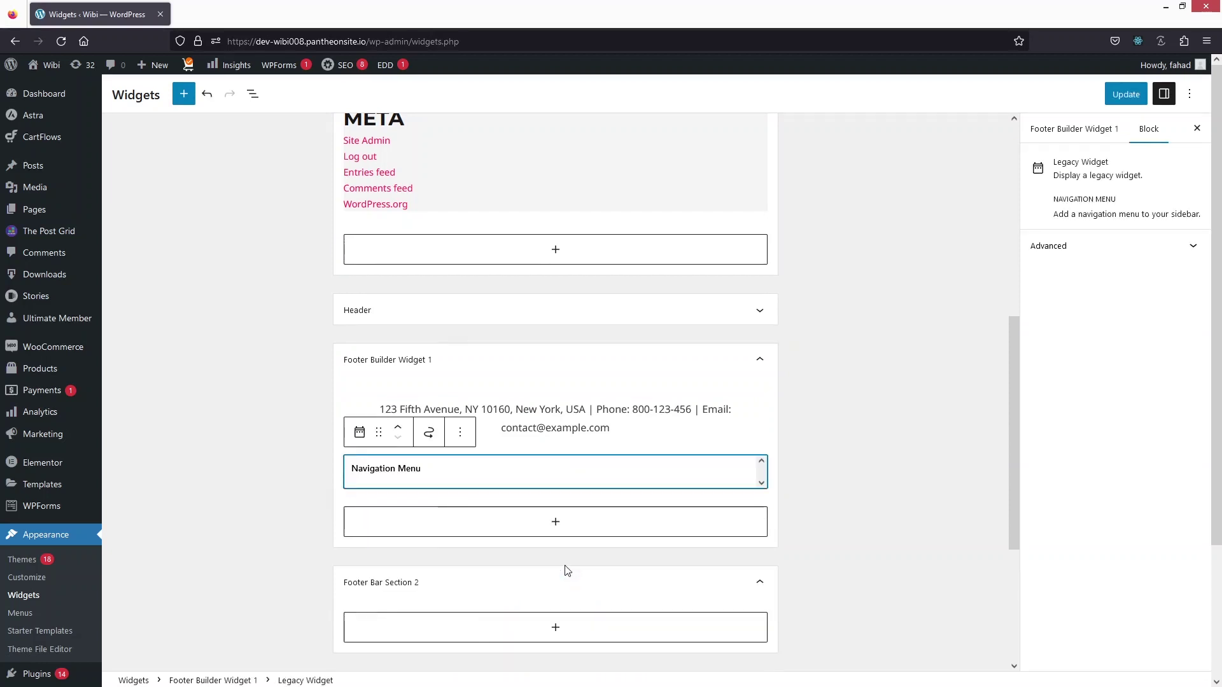
pyautogui.scroll(-1, 448, 507)
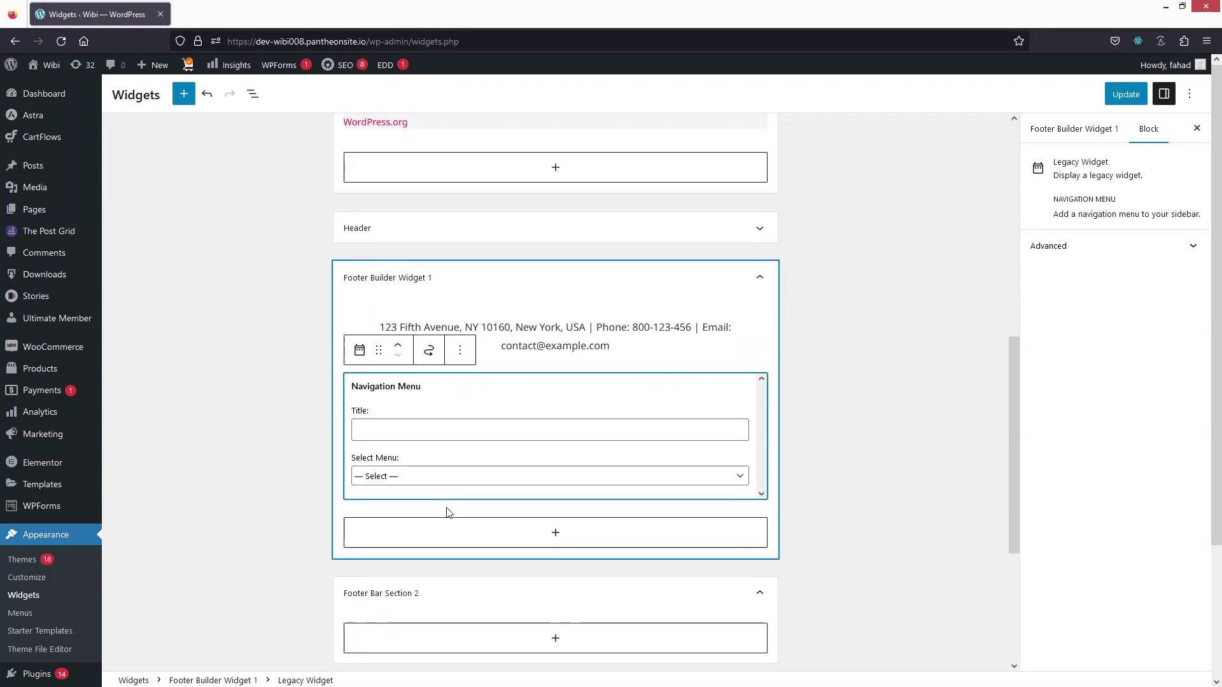
pyautogui.click(433, 476)
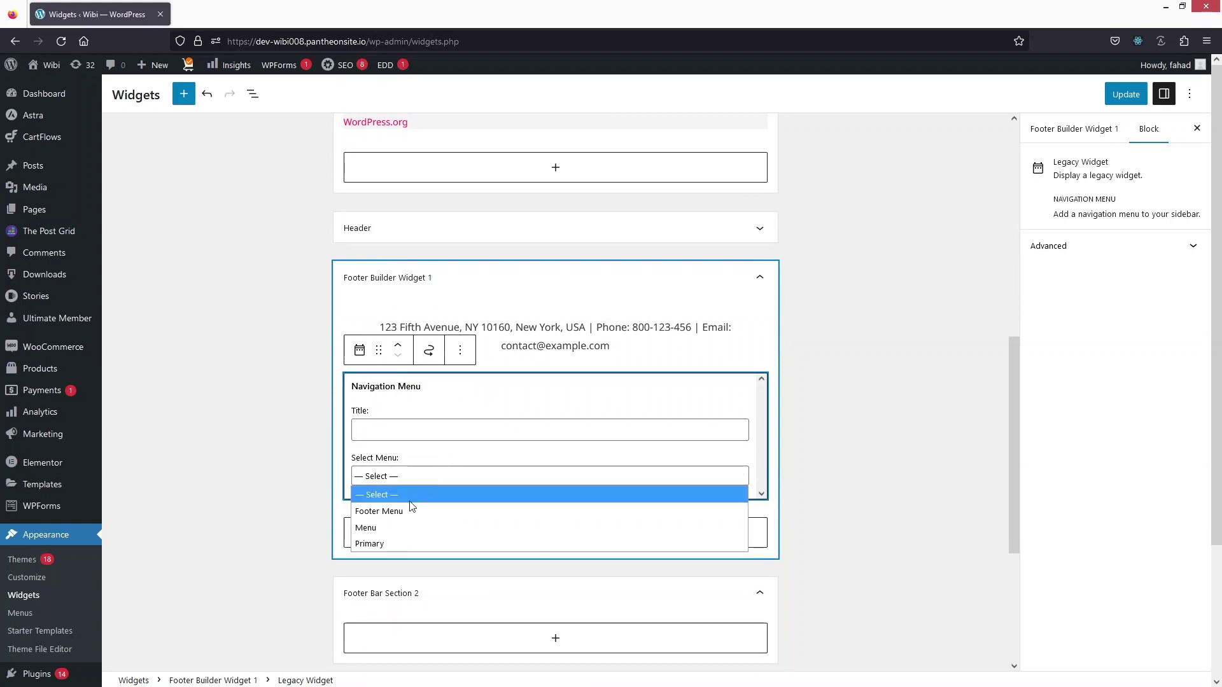
pyautogui.click(370, 508)
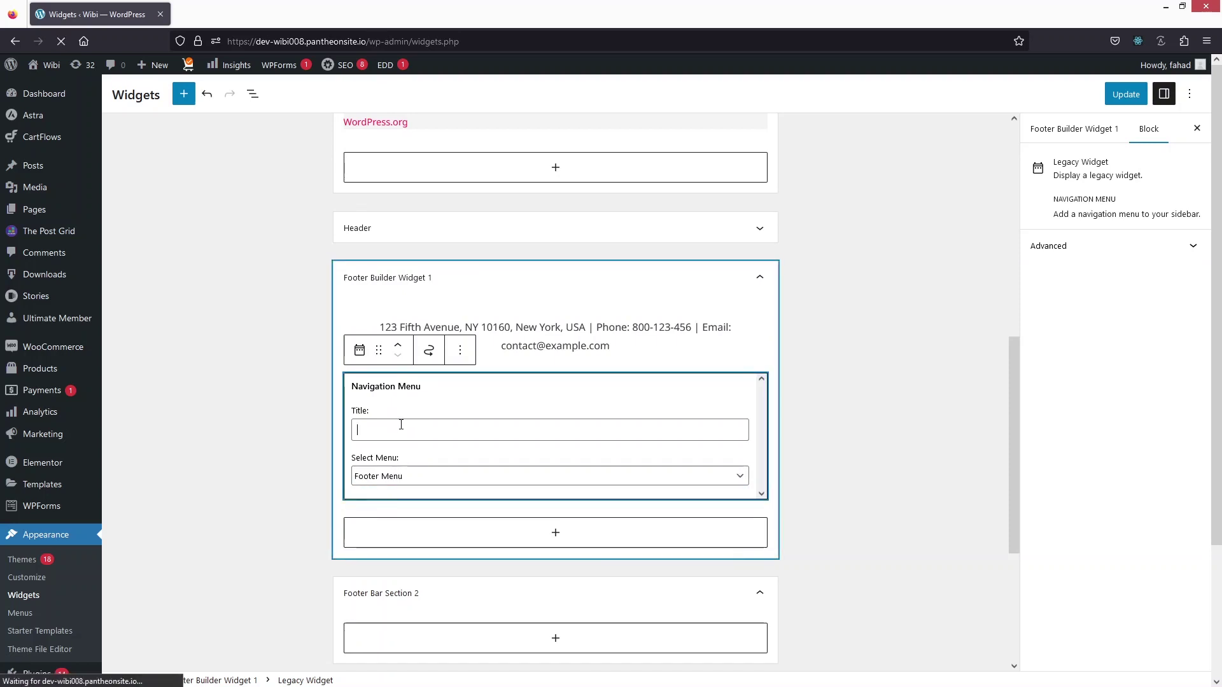
# Step: Title the widget 'Important Links' and save the widget changes with Update
pyautogui.write('Important L')
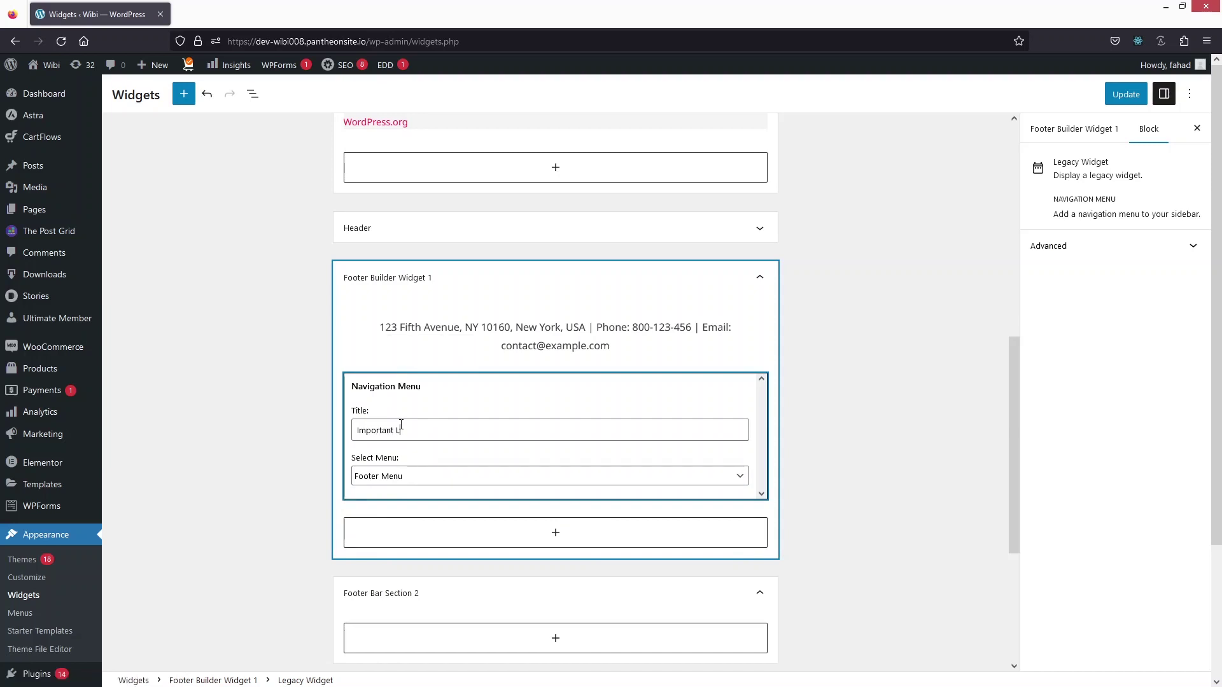
pyautogui.write('s')
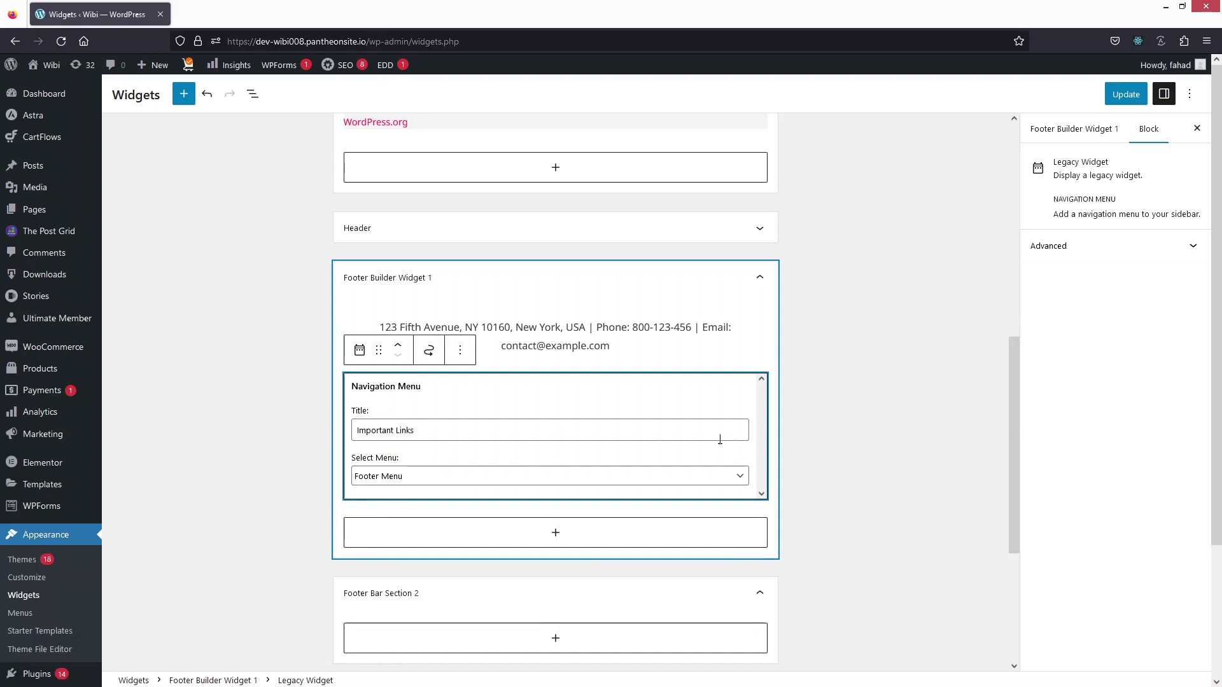
pyautogui.click(1129, 94)
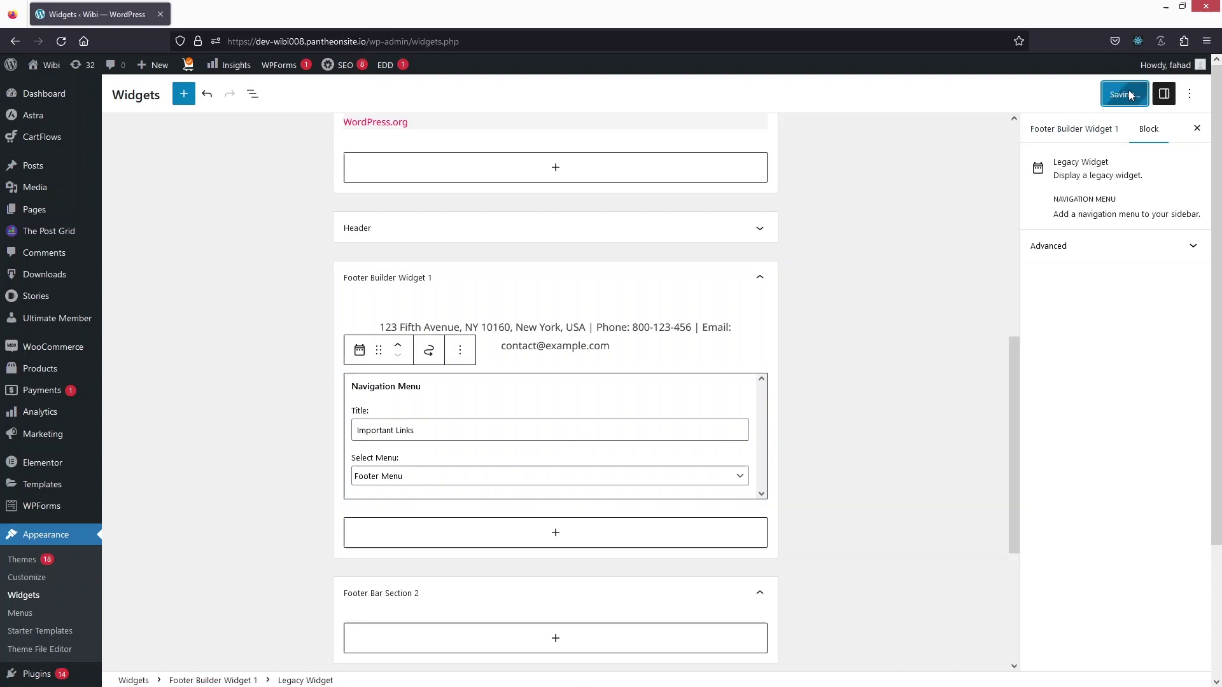